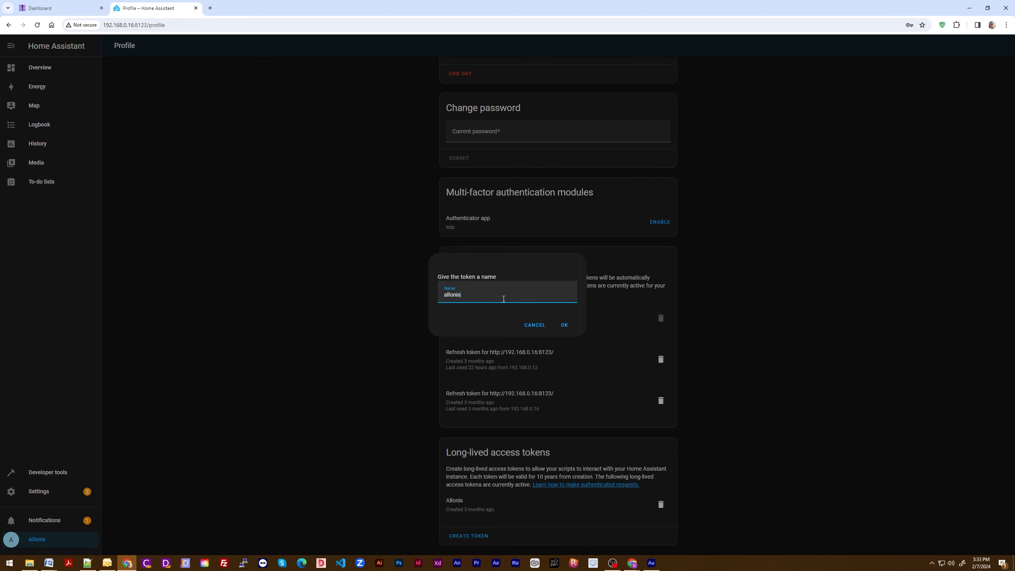
# Step: Create the long-lived access token named allonis and copy it to the clipboard
pyautogui.click(565, 325)
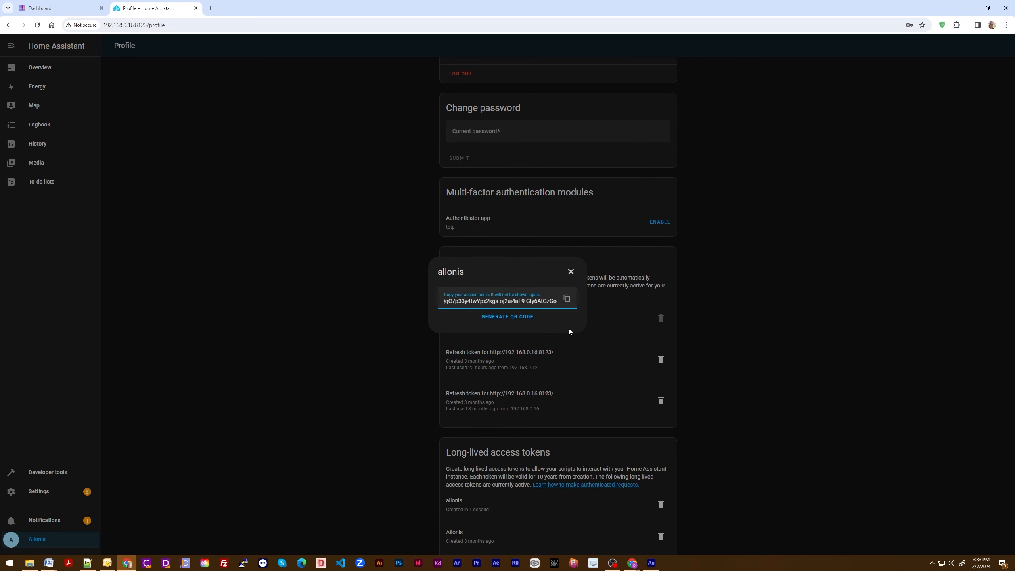
pyautogui.click(569, 300)
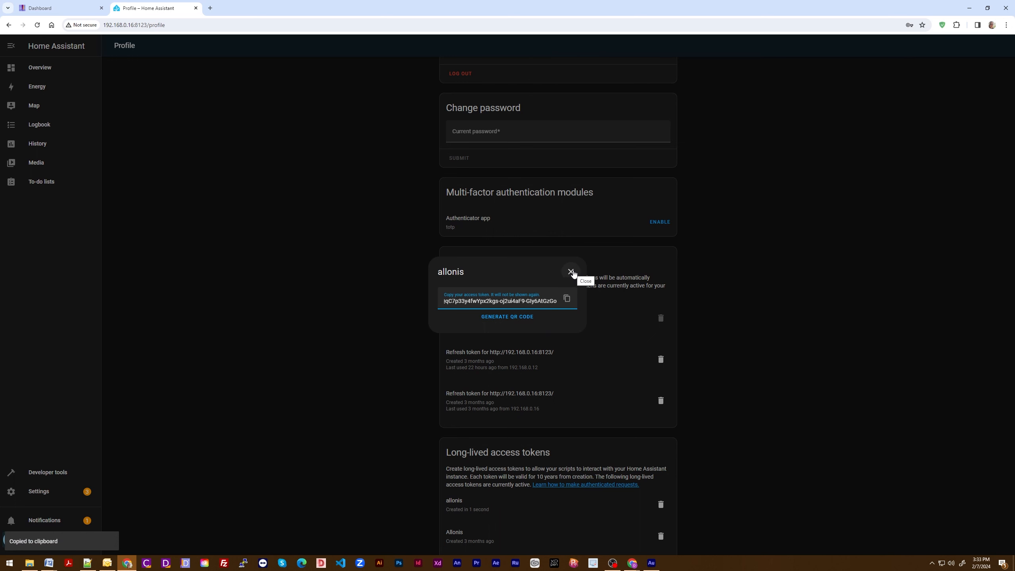
pyautogui.click(571, 272)
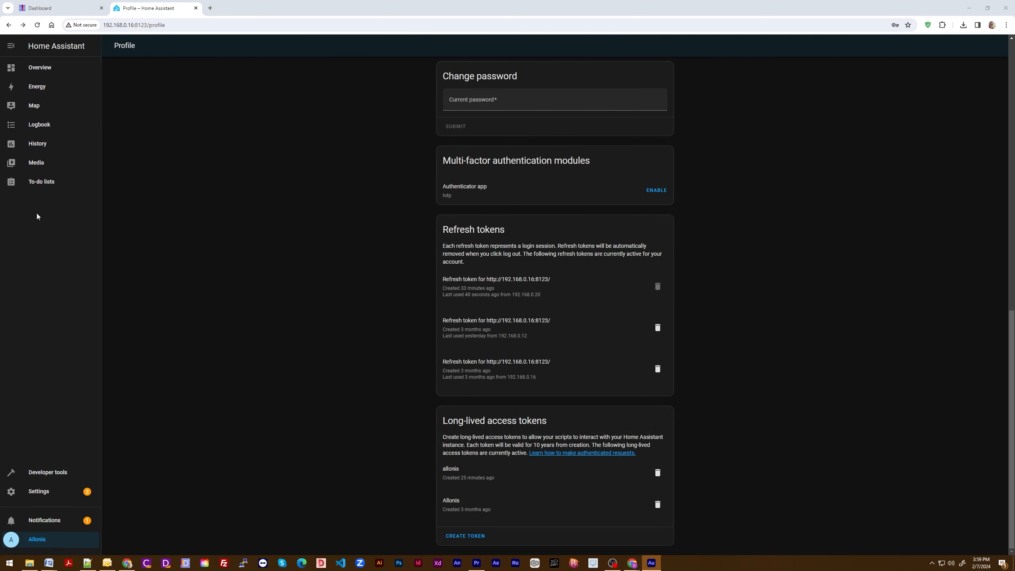
# Step: Switch to the myServer Dashboard and open the configuration of the HAGateway driver
pyautogui.click(52, 8)
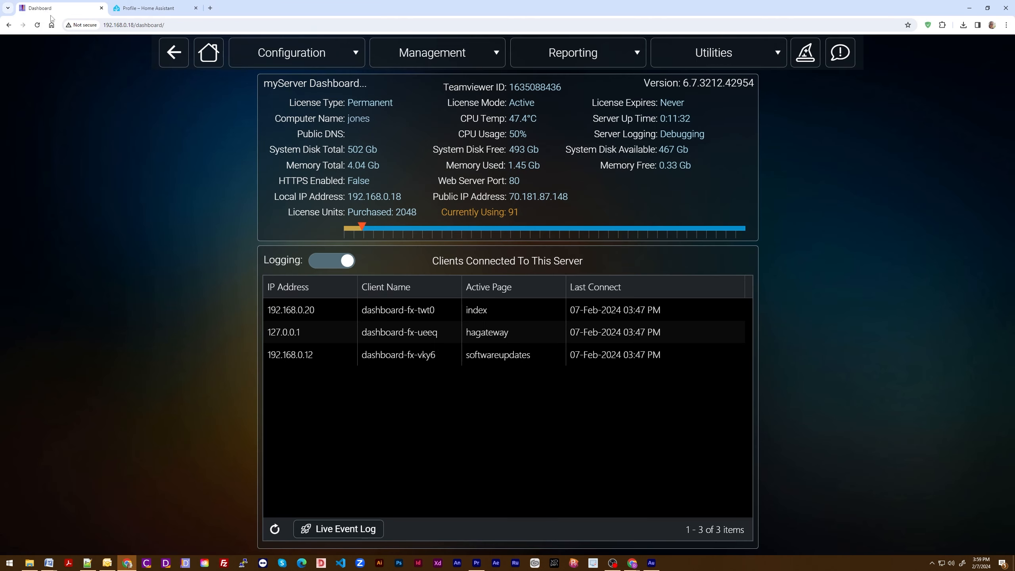
pyautogui.click(462, 54)
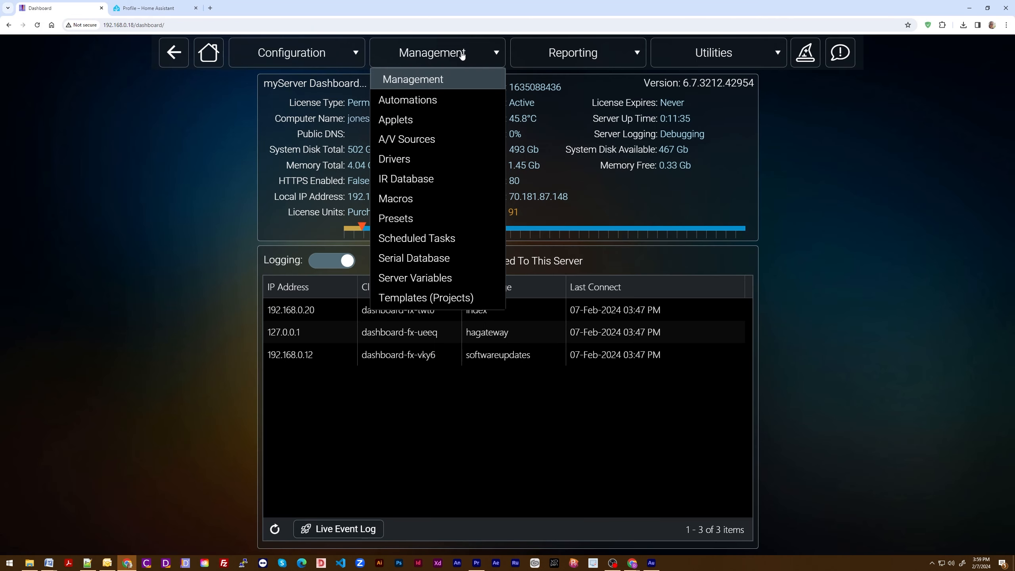
pyautogui.click(407, 159)
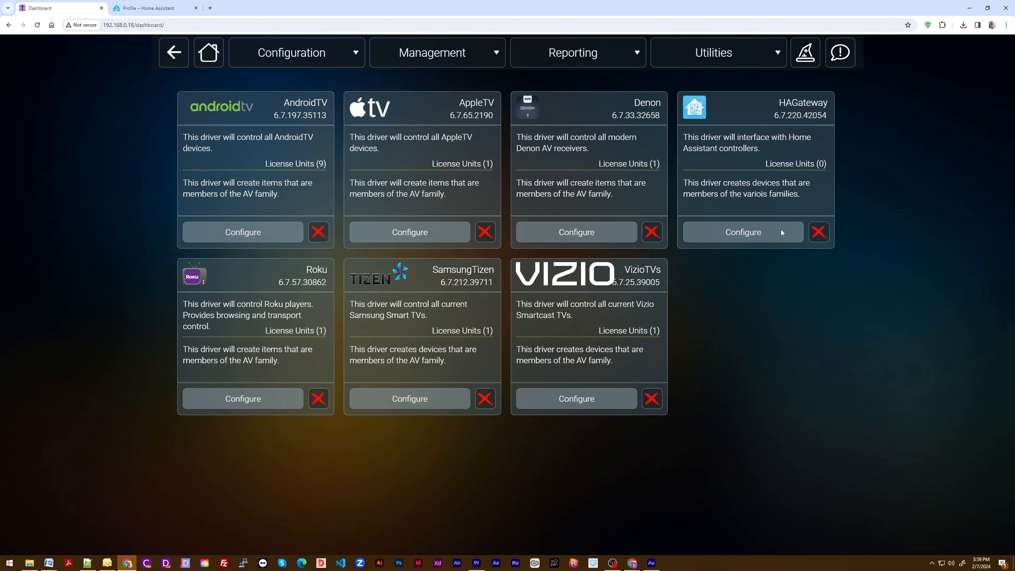
pyautogui.click(782, 231)
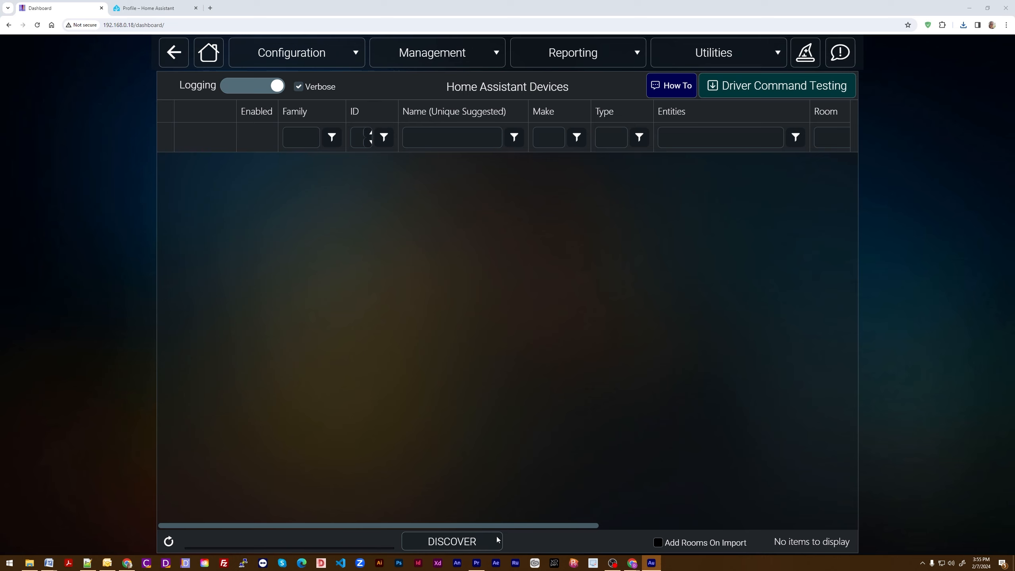
# Step: Examine the parameters of the Host:AddHost command in Driver Command Testing without executing it
pyautogui.click(806, 84)
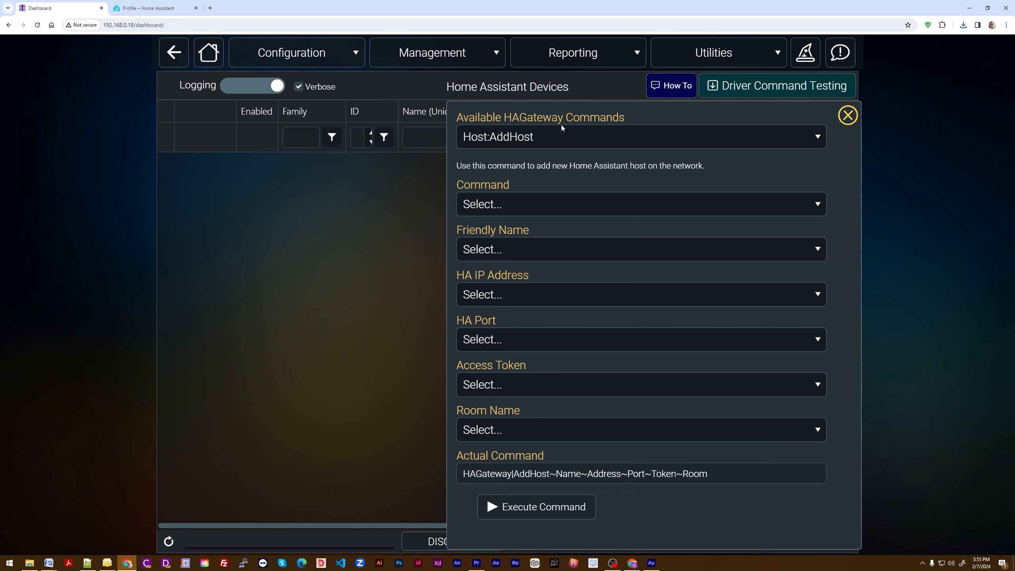
pyautogui.click(818, 138)
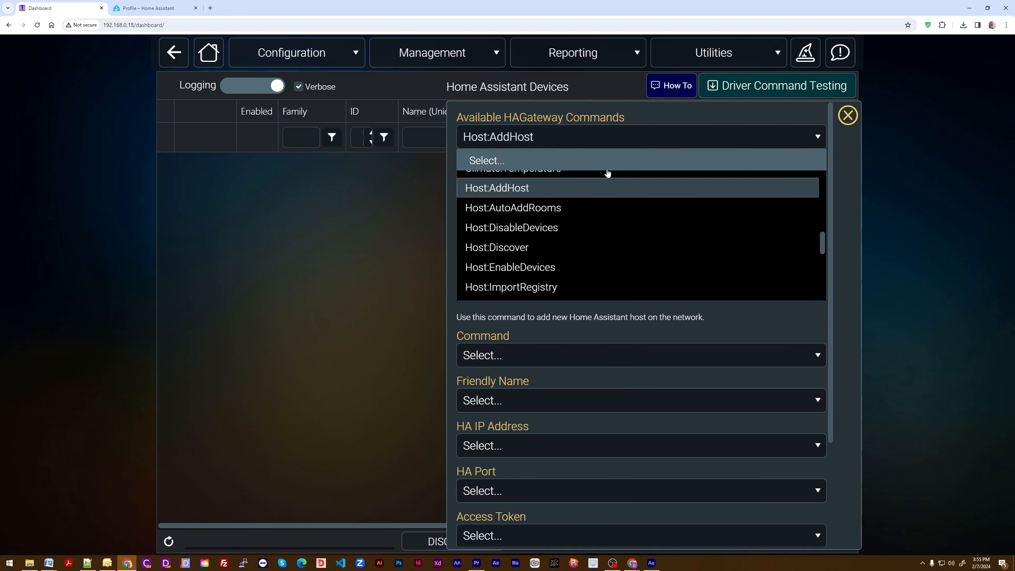
pyautogui.click(539, 193)
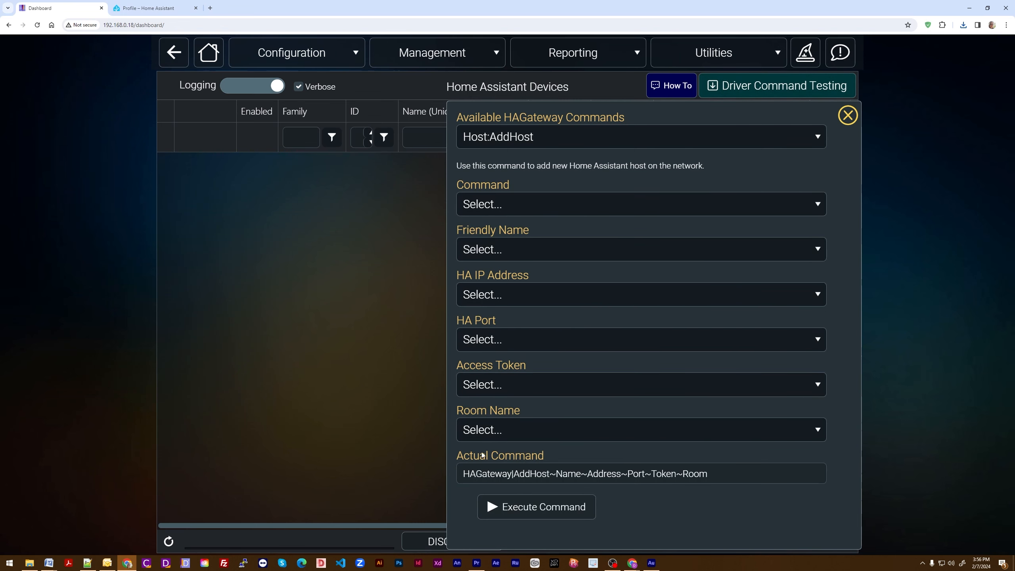
pyautogui.moveTo(557, 475); pyautogui.dragTo(710, 475)
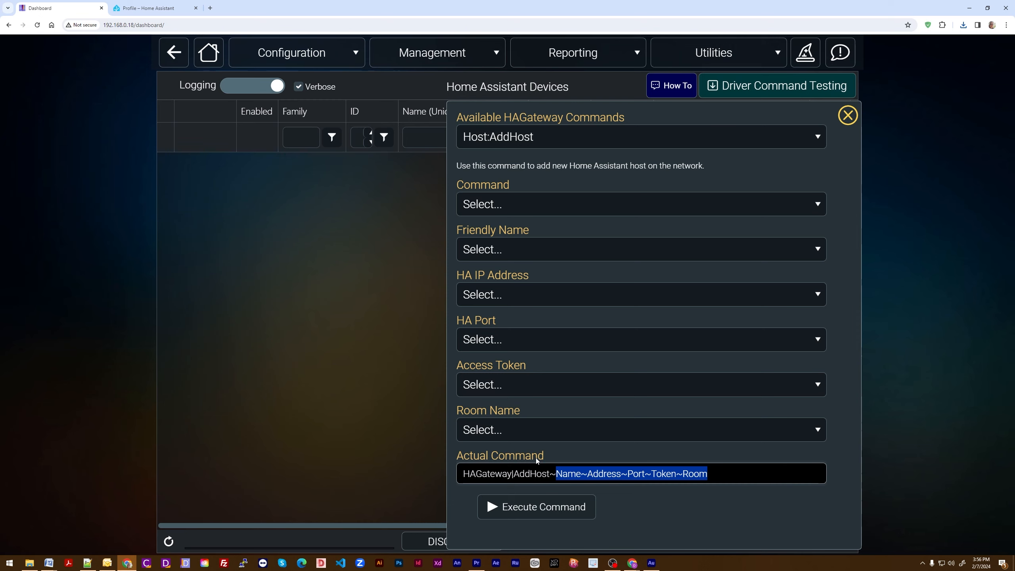
pyautogui.click(848, 116)
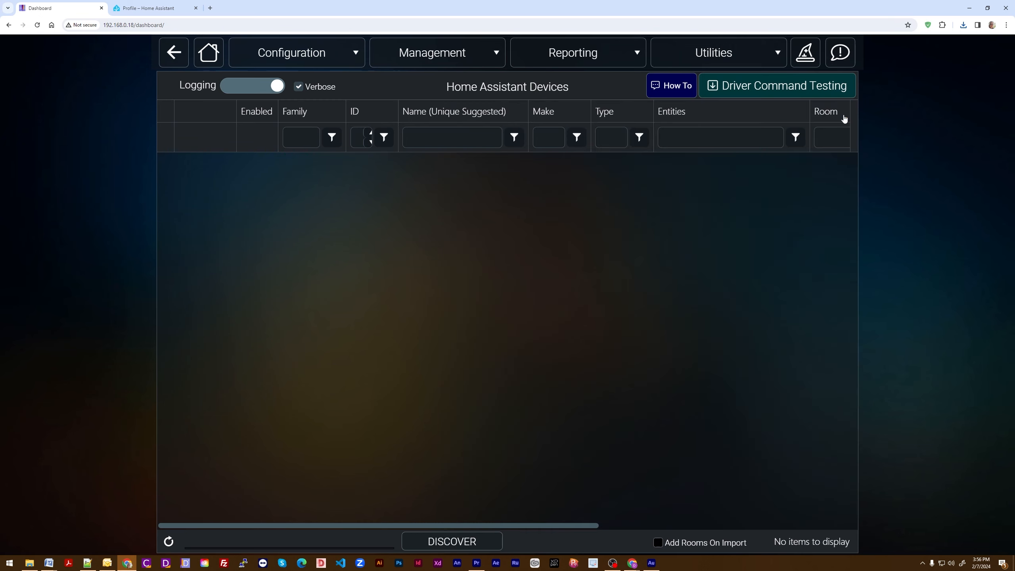
# Step: Discover Home Assistant devices and open the properties of the HA Controller at 192.168.0.16
pyautogui.click(454, 542)
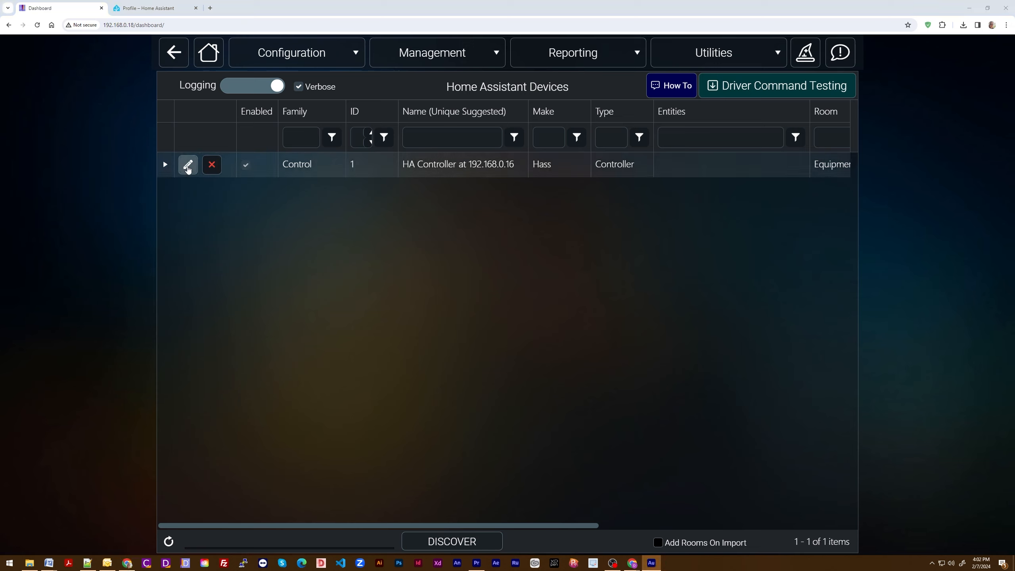
pyautogui.click(189, 165)
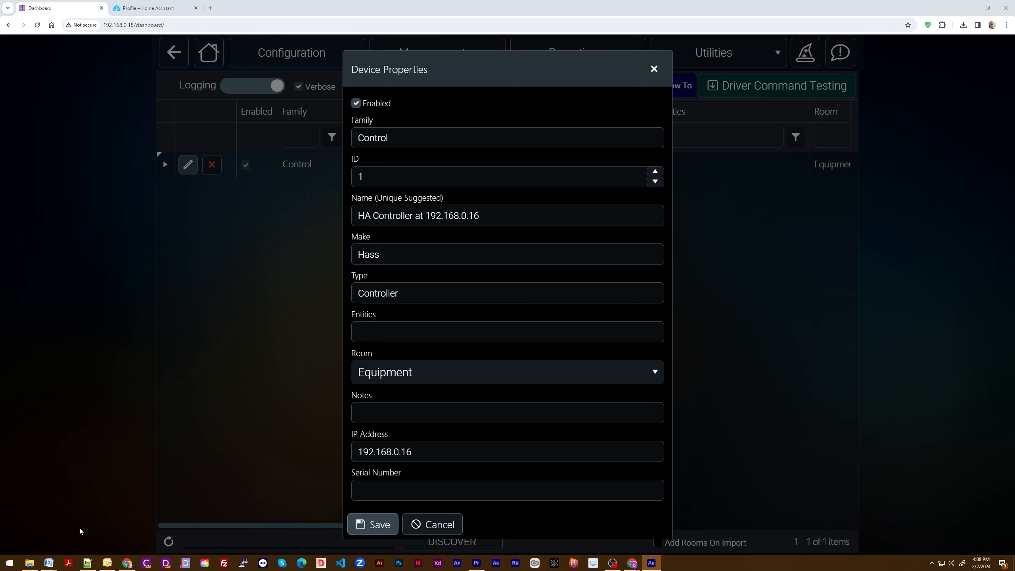
# Step: Copy the access token from Notepad++, paste it into the controller's Serial Number field and save the device properties
pyautogui.click(88, 563)
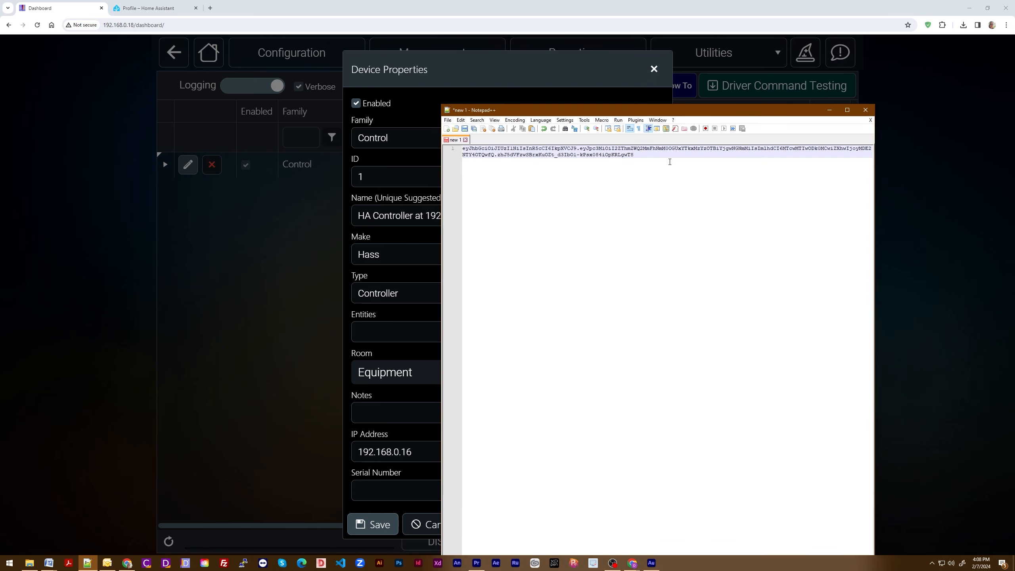
pyautogui.moveTo(657, 155); pyautogui.dragTo(463, 148)
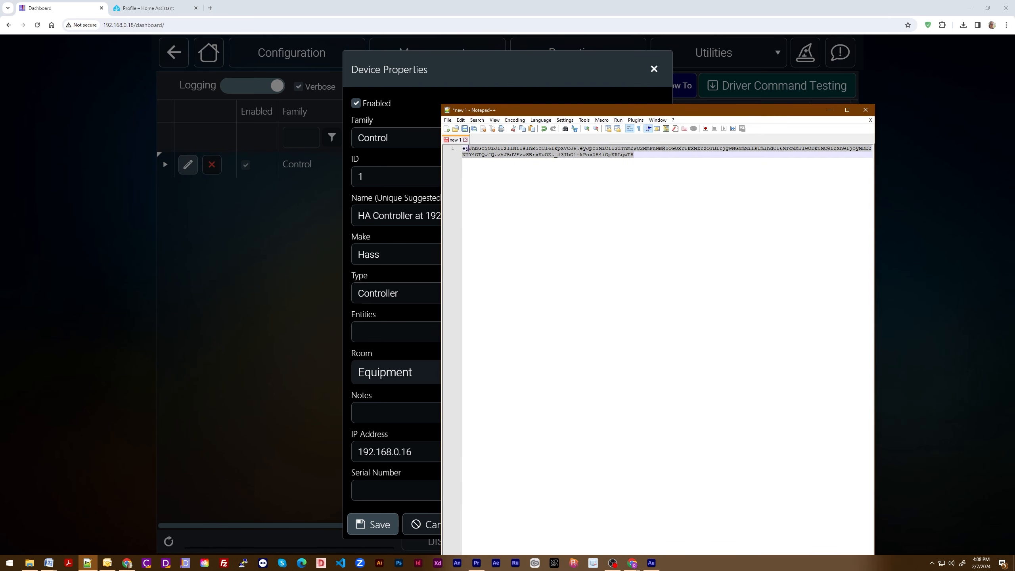
pyautogui.rightClick(481, 160)
pyautogui.click(499, 164)
pyautogui.click(830, 109)
pyautogui.click(361, 484)
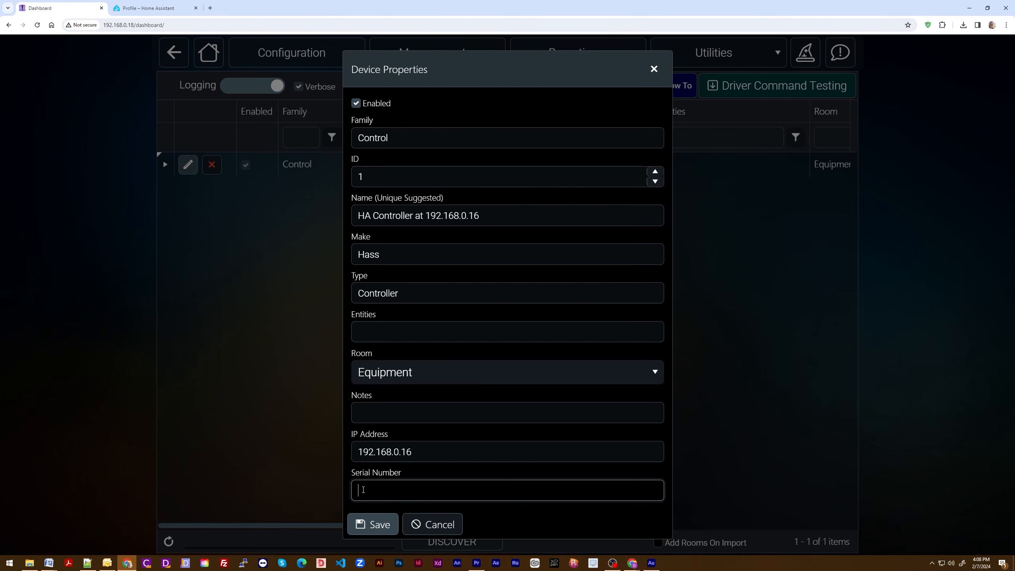
pyautogui.rightClick(362, 488)
pyautogui.click(386, 383)
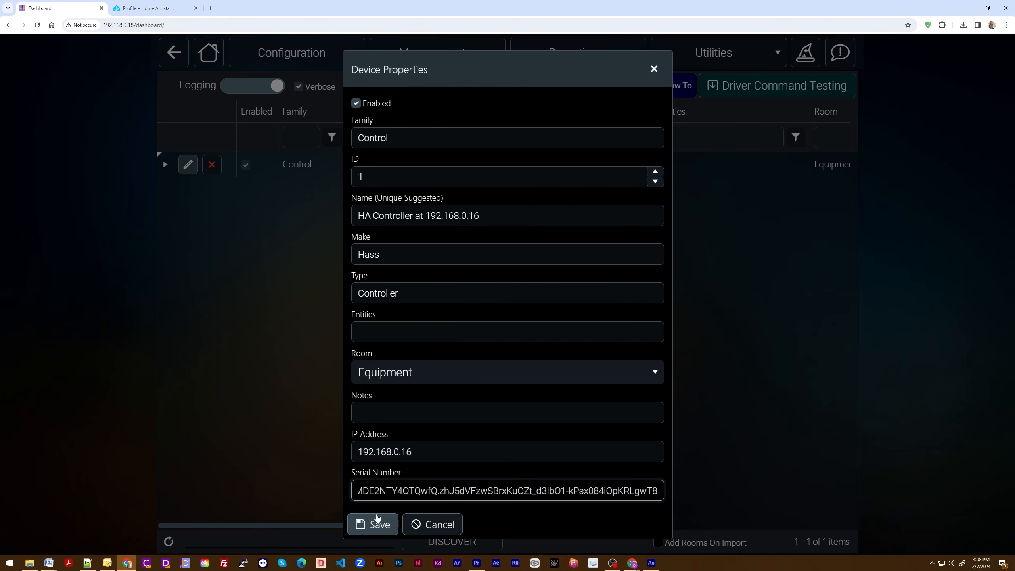
pyautogui.click(374, 527)
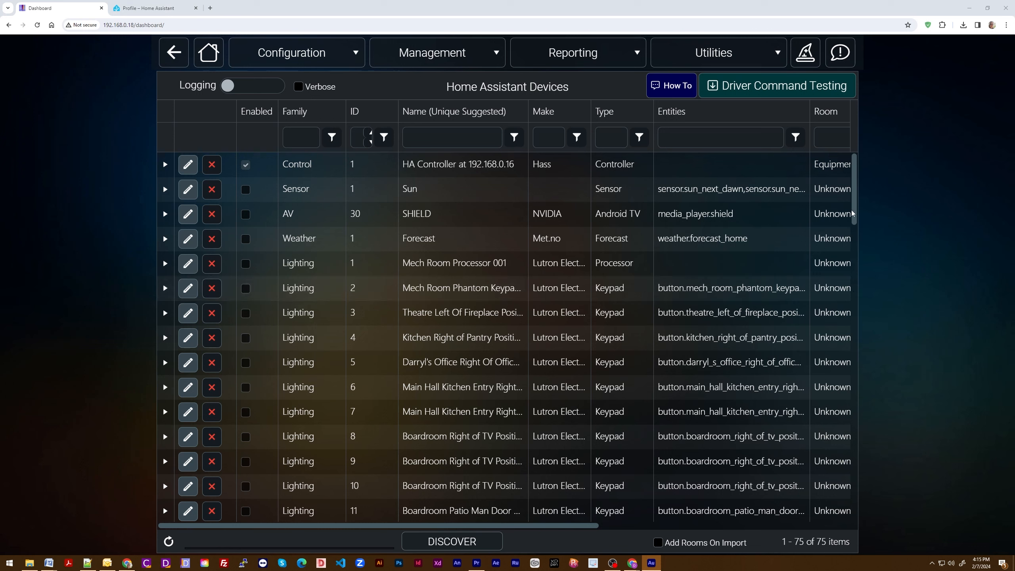
# Step: Sort the imported device list by Notes and examine the room assigned to each device
pyautogui.moveTo(854, 173)
pyautogui.mouseDown()
pyautogui.moveTo(855, 471)
pyautogui.moveTo(837, 274)
pyautogui.moveTo(842, 168)
pyautogui.mouseUp()
pyautogui.click(232, 527)
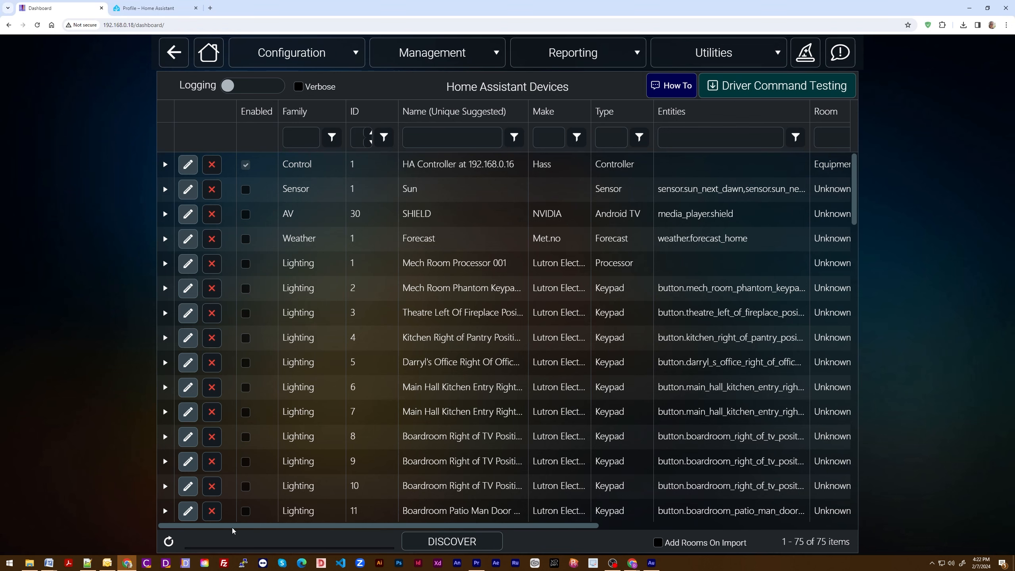
pyautogui.moveTo(232, 528); pyautogui.dragTo(492, 544)
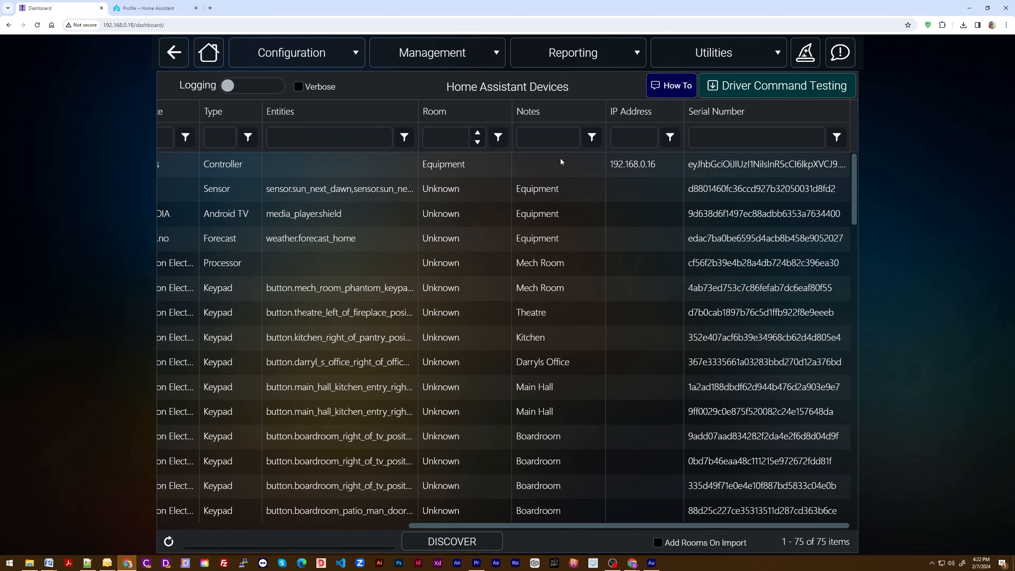
pyautogui.click(557, 122)
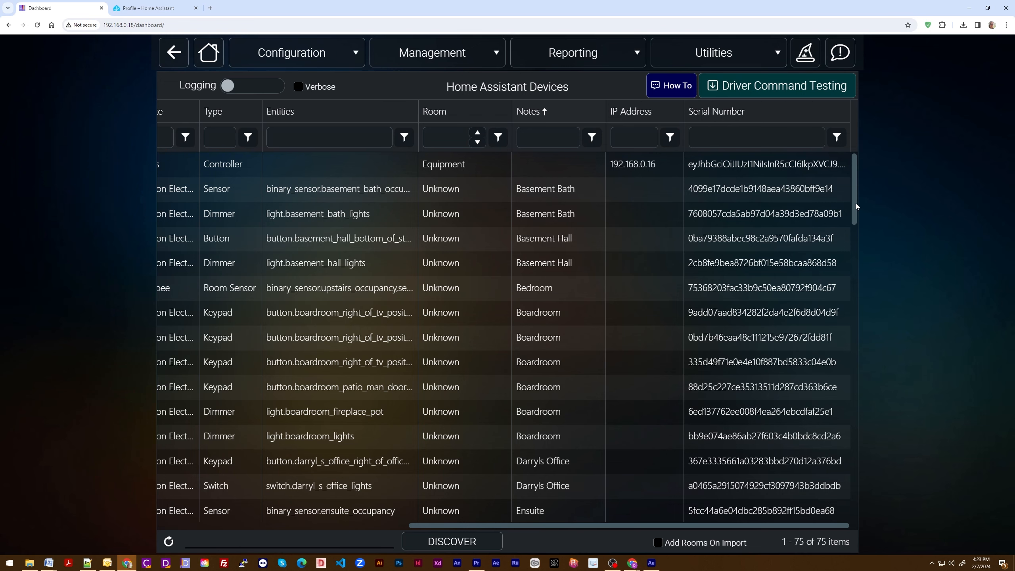
pyautogui.moveTo(856, 203); pyautogui.dragTo(840, 338)
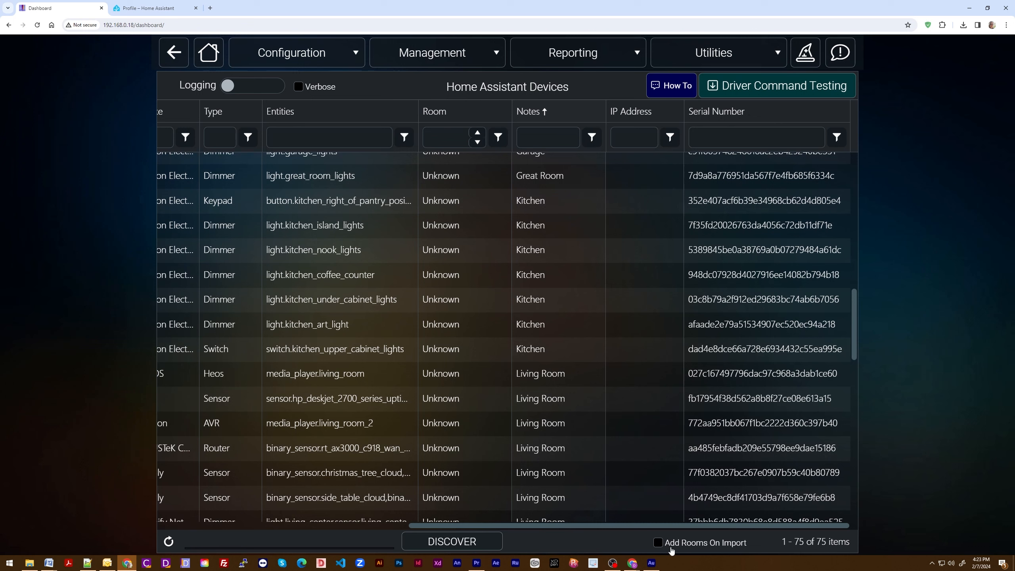
# Step: Enable Add Rooms On Import and remove all known HA devices by executing the Host:RemoveDevices command
pyautogui.click(659, 544)
pyautogui.click(810, 88)
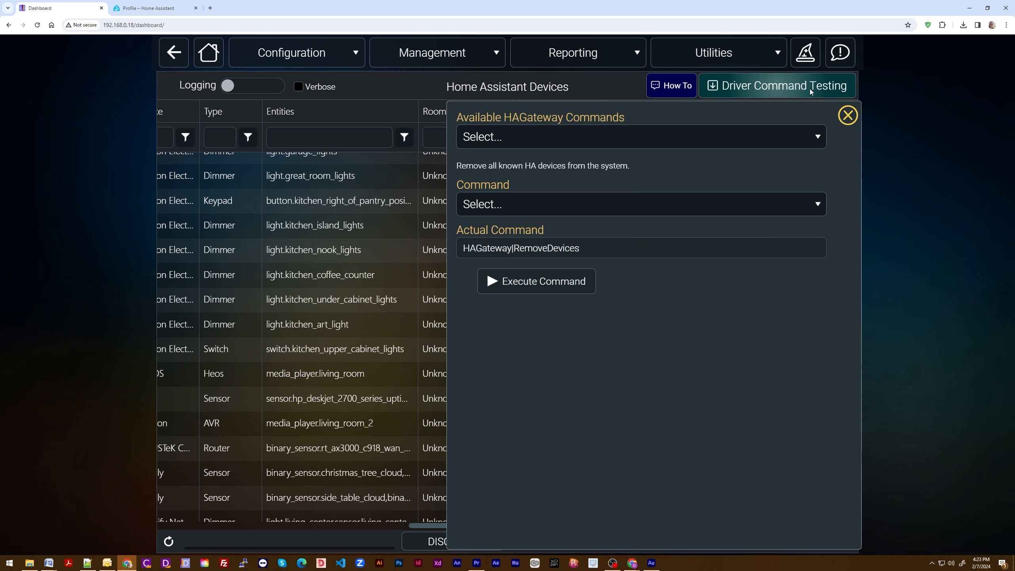
pyautogui.click(817, 137)
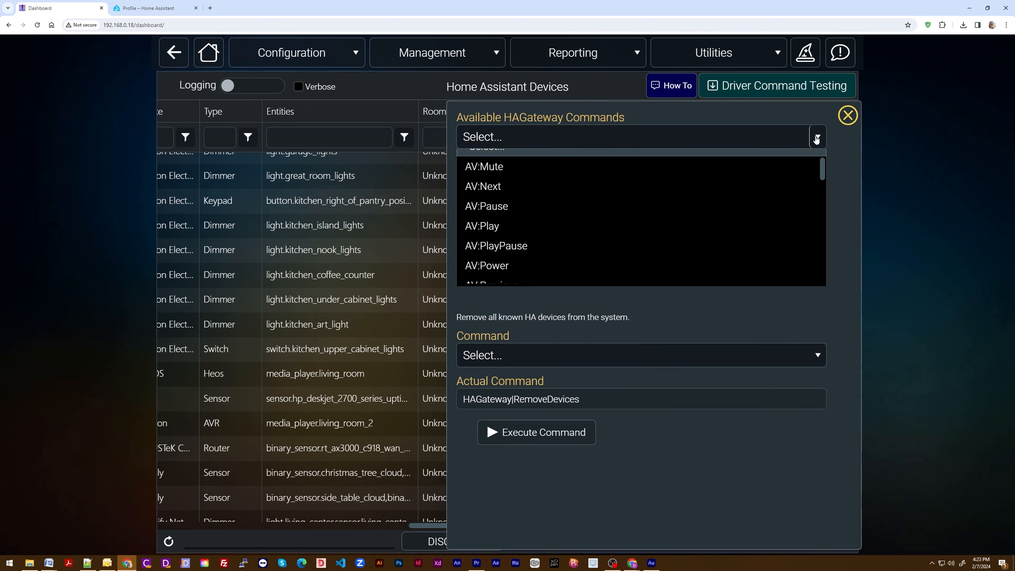
pyautogui.moveTo(822, 172); pyautogui.dragTo(821, 248)
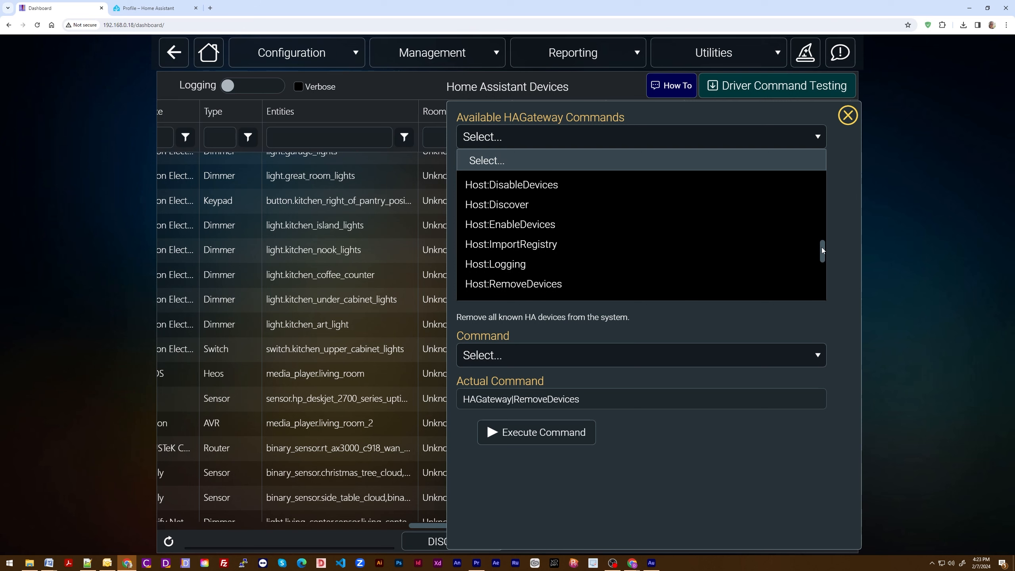
pyautogui.click(523, 285)
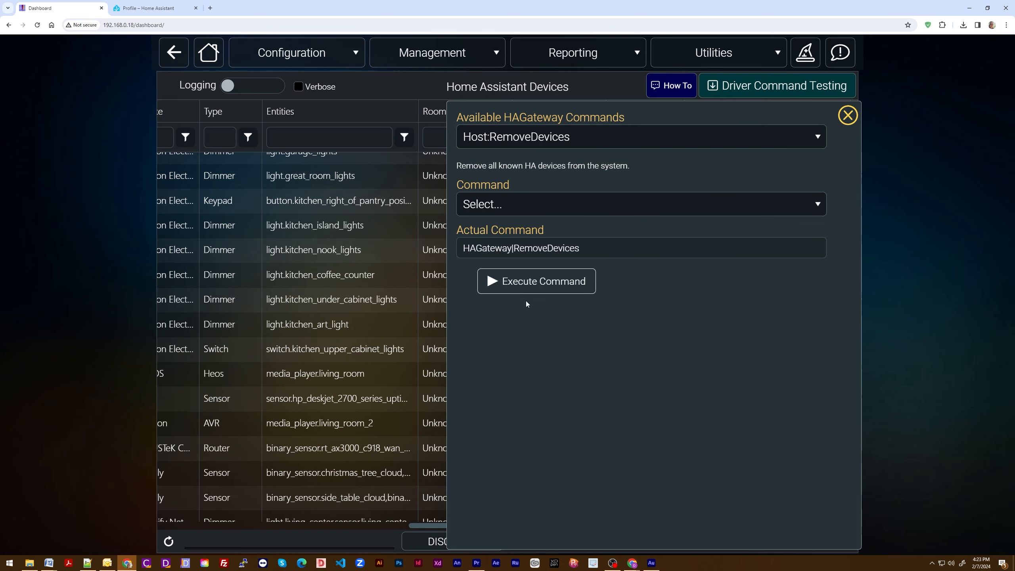
pyautogui.click(560, 288)
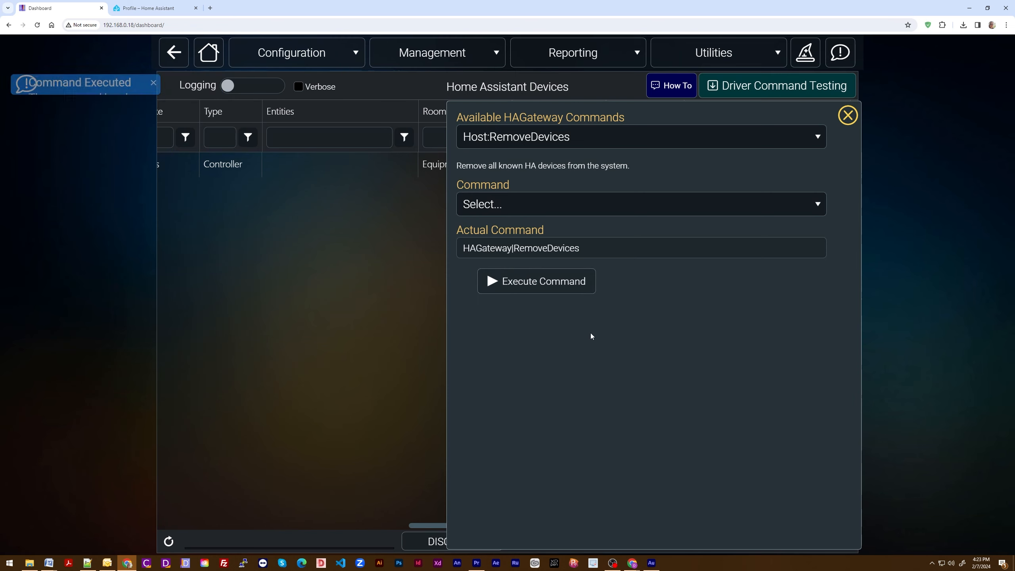
pyautogui.click(848, 115)
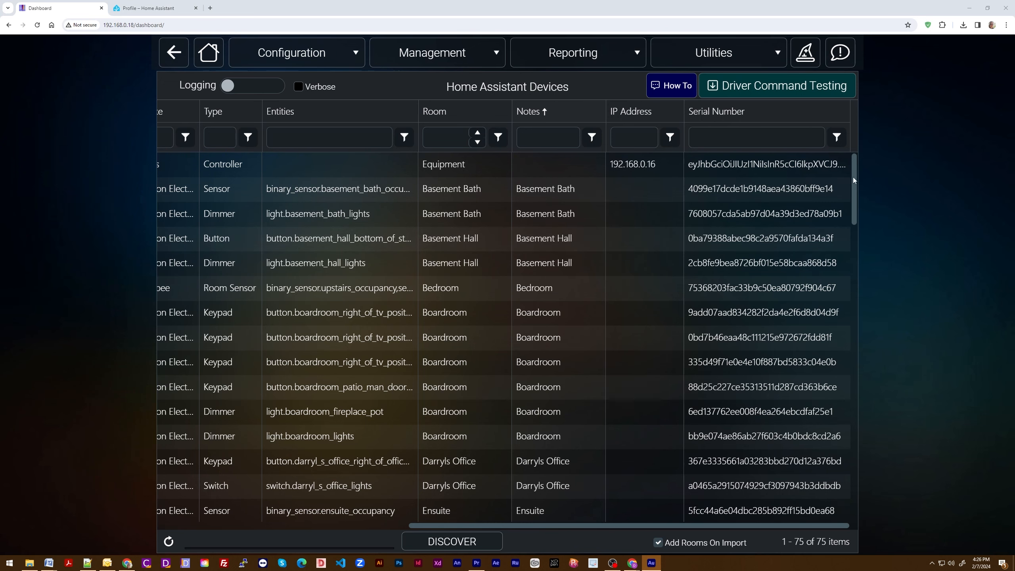
# Step: Enable the Theatre Left Of Fireplace Position 1 Keypad device and save its properties
pyautogui.moveTo(854, 177); pyautogui.dragTo(812, 205)
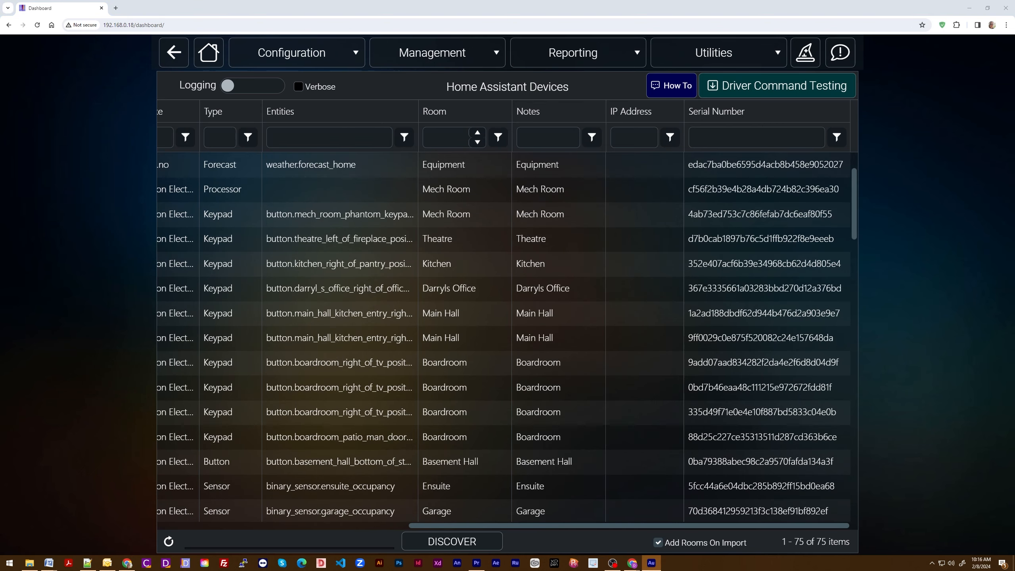
pyautogui.moveTo(594, 523); pyautogui.dragTo(319, 535)
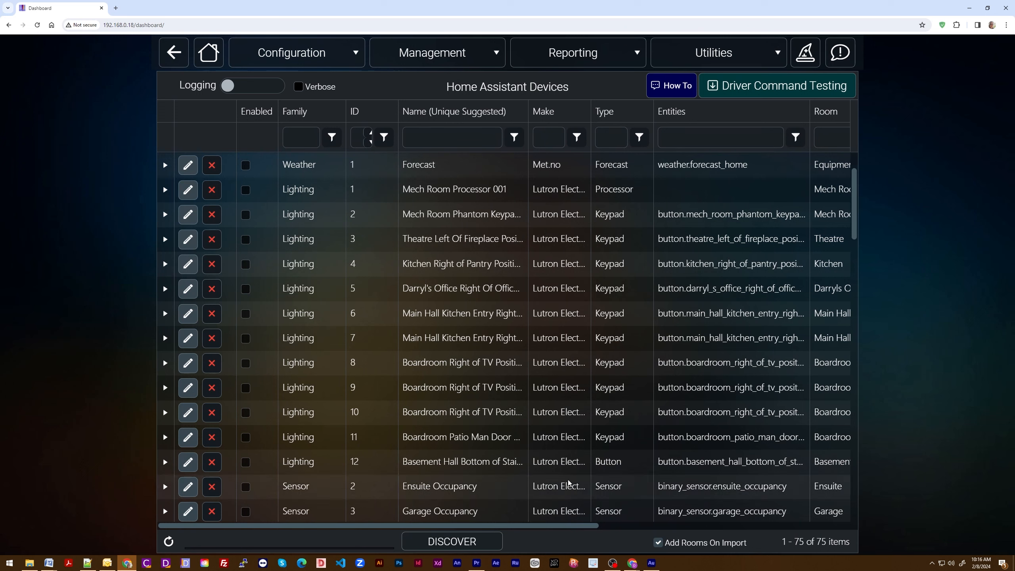
pyautogui.click(188, 239)
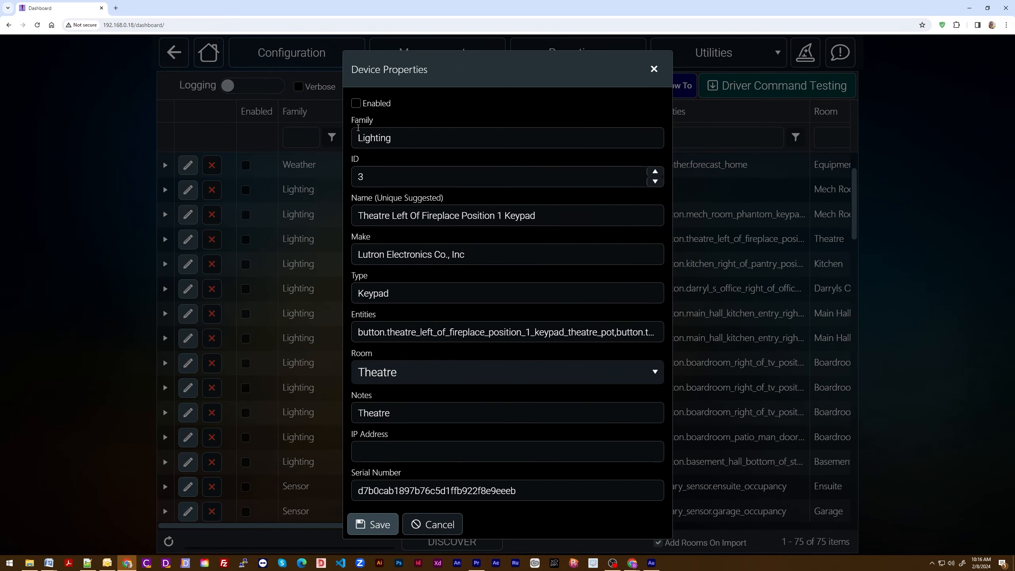
pyautogui.click(355, 103)
pyautogui.click(389, 526)
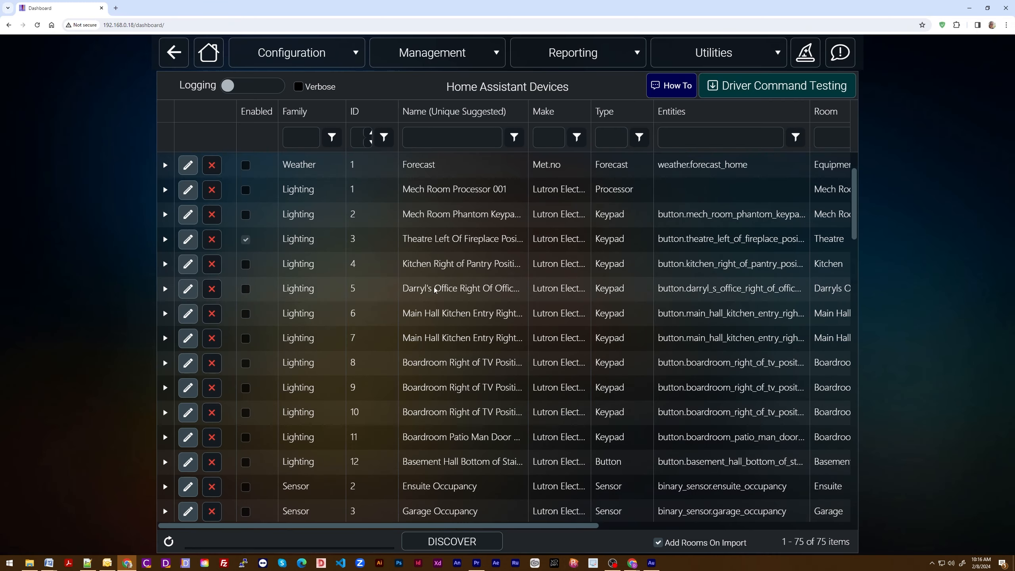
# Step: Enable all Lighting family devices by executing the Host:EnableDevices command with the EnableDevices option
pyautogui.click(810, 86)
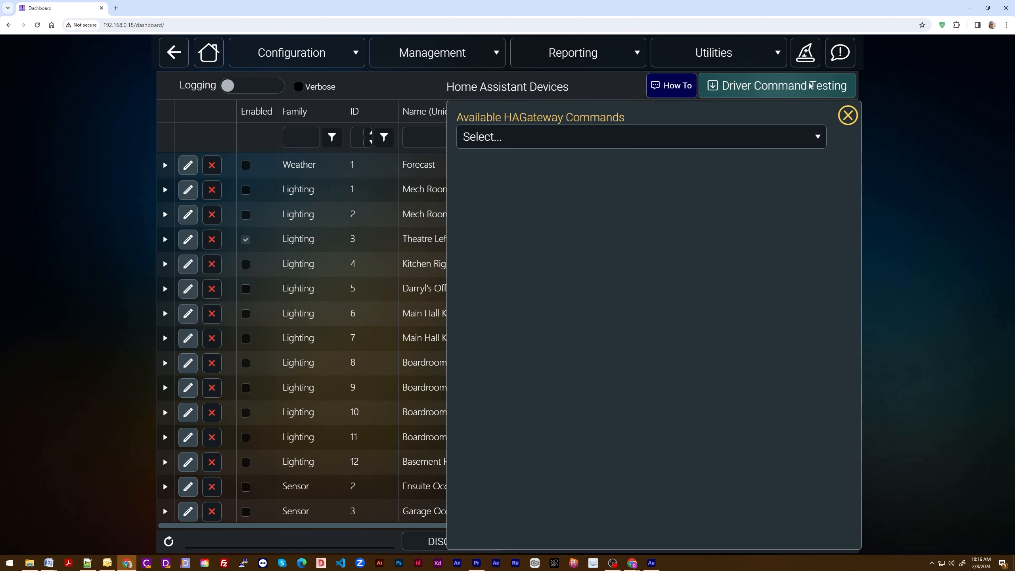
pyautogui.click(819, 140)
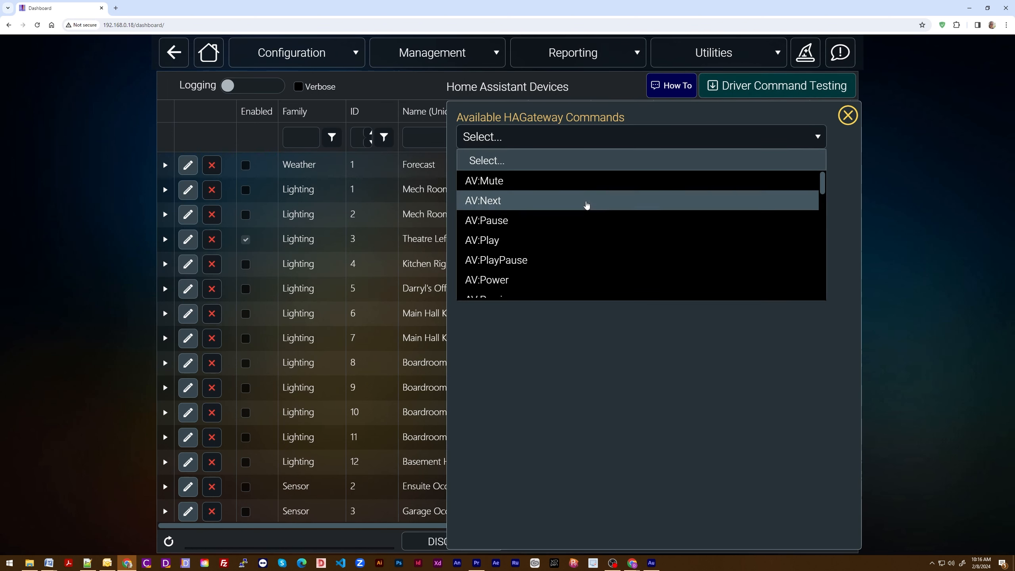
pyautogui.scroll(-3, 556, 256)
pyautogui.scroll(-5, 556, 255)
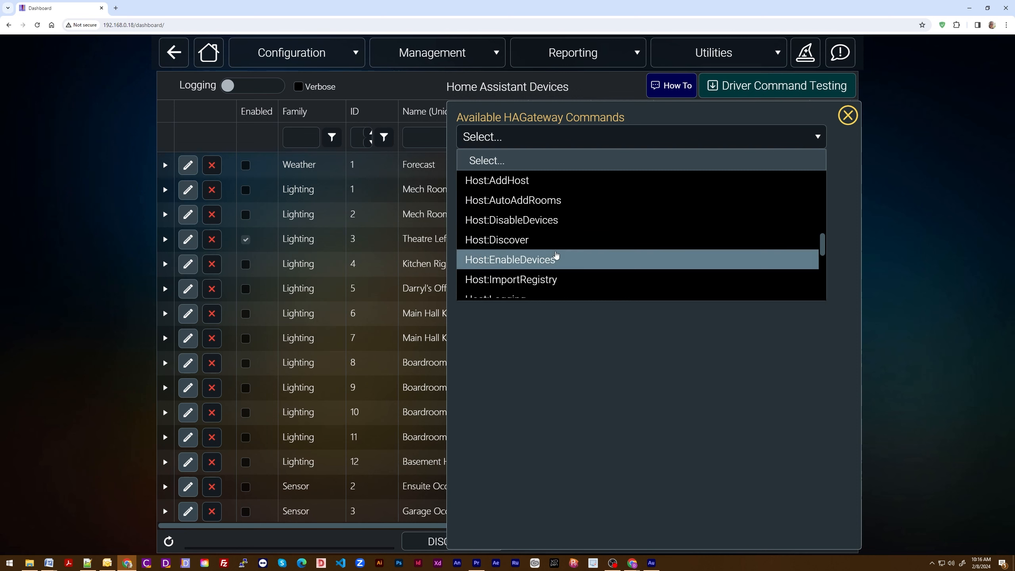
pyautogui.scroll(1, 555, 254)
pyautogui.click(562, 221)
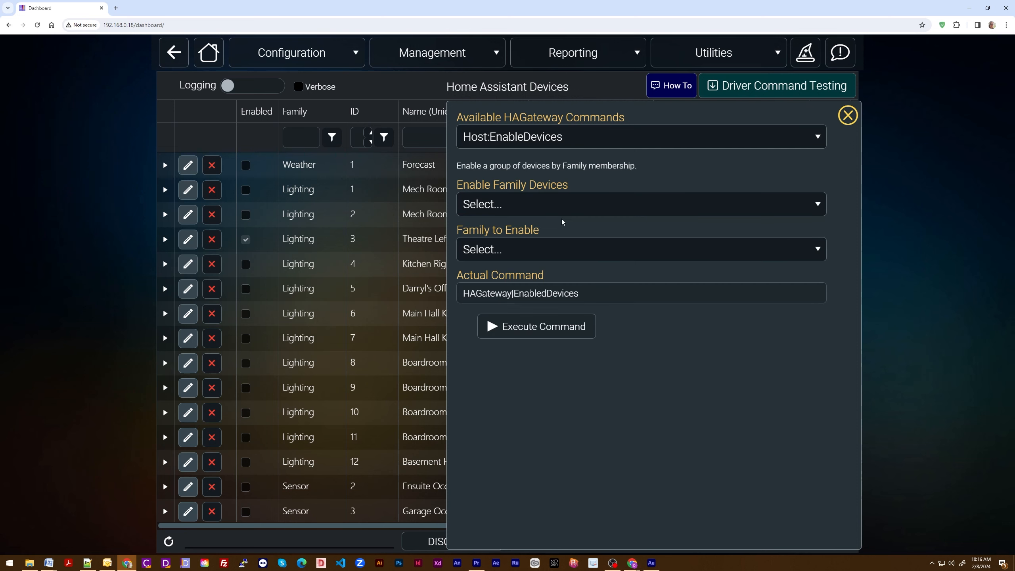
pyautogui.click(815, 203)
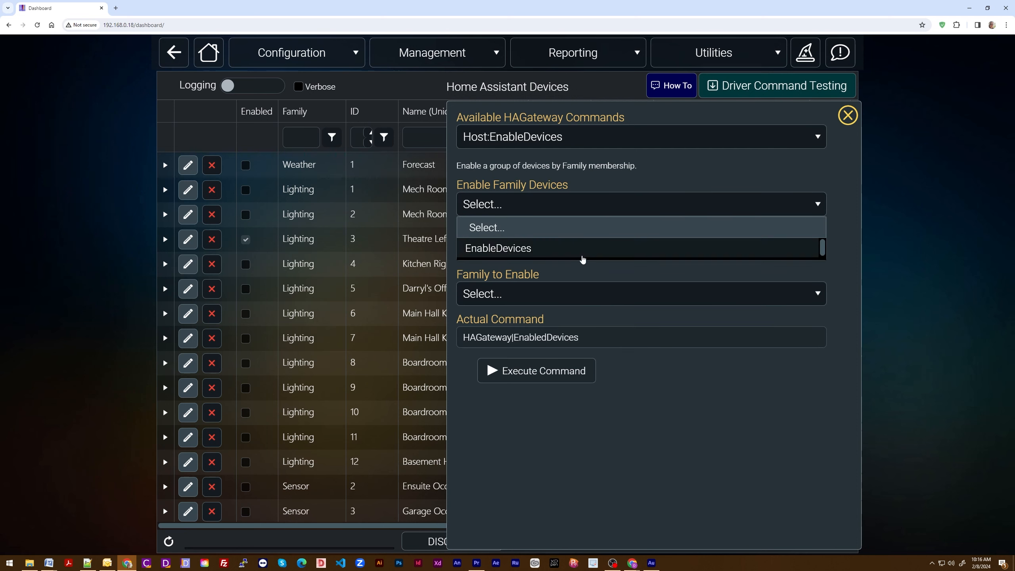
pyautogui.click(584, 249)
pyautogui.click(817, 250)
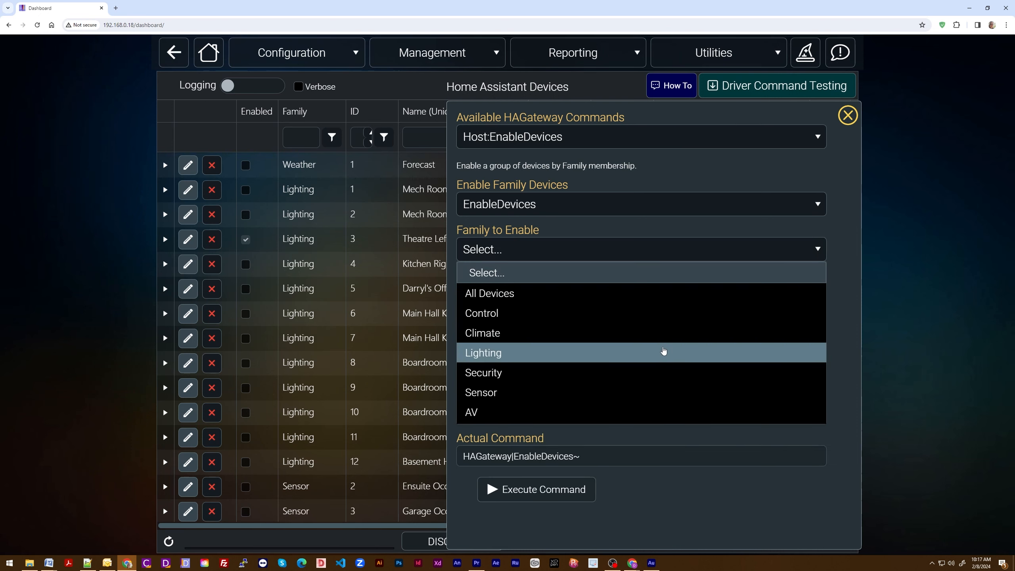
pyautogui.click(663, 351)
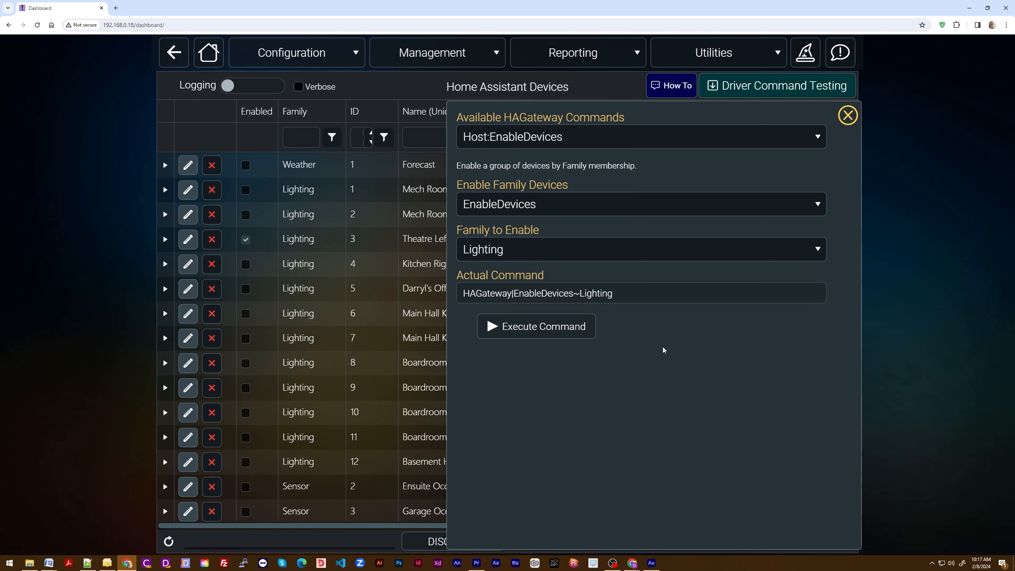
pyautogui.click(581, 329)
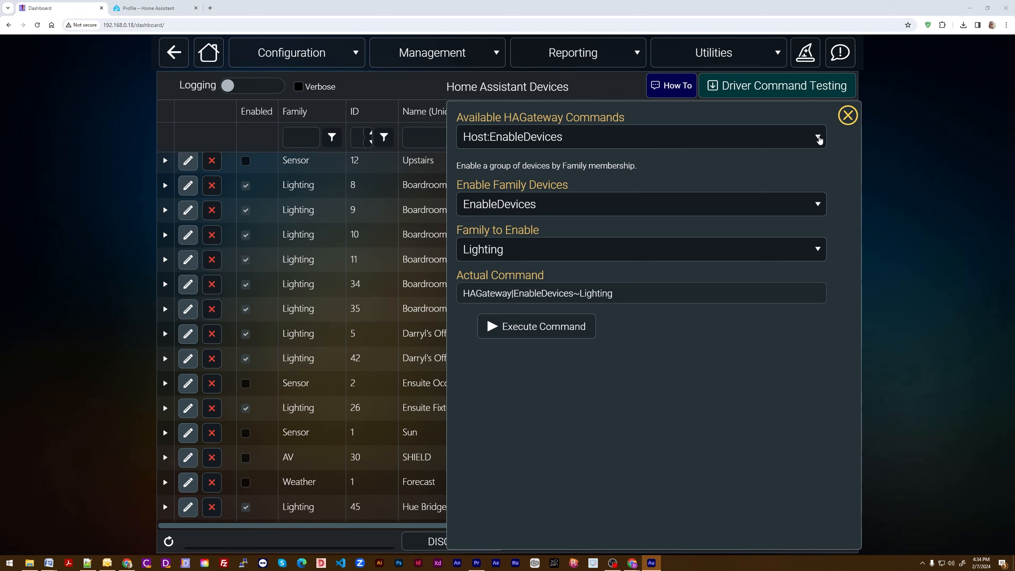
# Step: Disable all Lighting family devices by executing the Host:DisableDevices command with the DisableDevices option
pyautogui.click(818, 140)
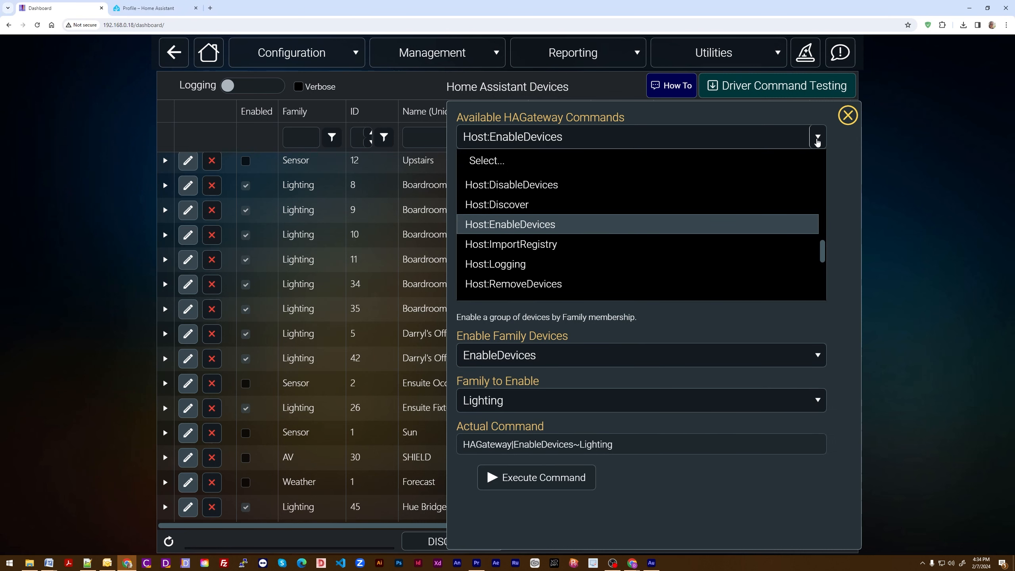
pyautogui.click(539, 187)
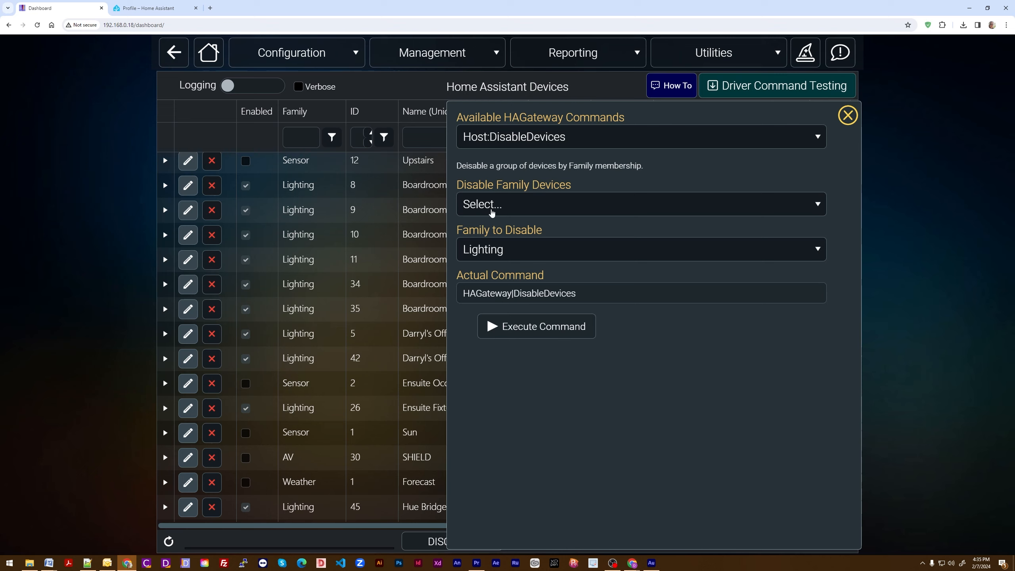
pyautogui.click(818, 208)
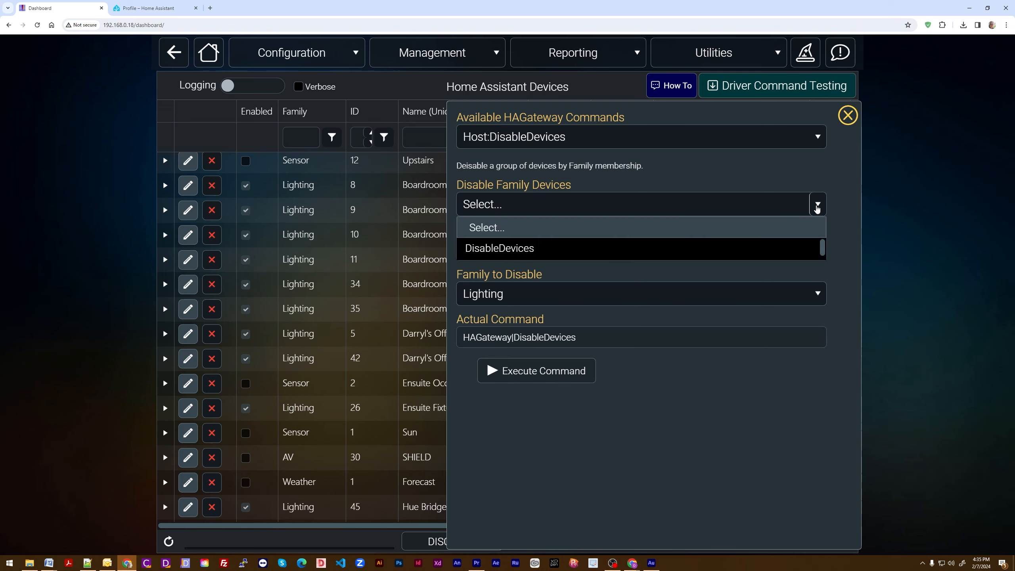
pyautogui.click(473, 250)
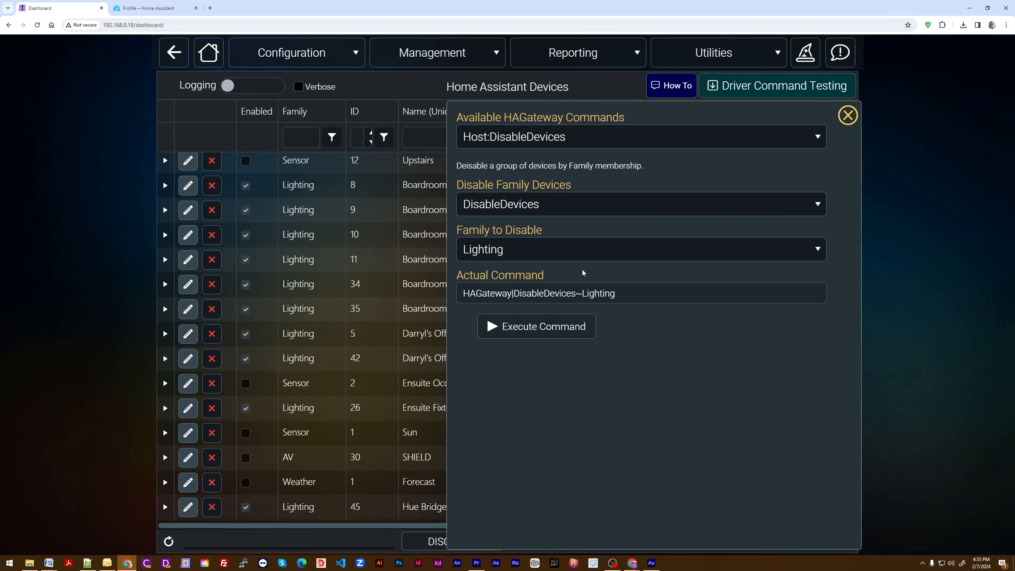
pyautogui.click(535, 335)
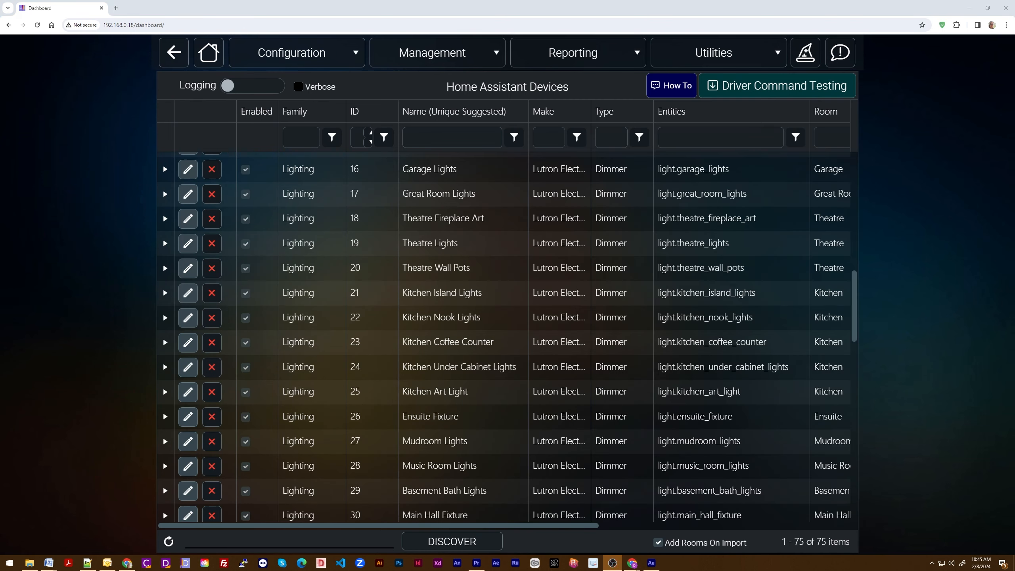
# Step: Expand the Great Room Lights device in the list to examine its details
pyautogui.hotkey('alt', 'Tab')
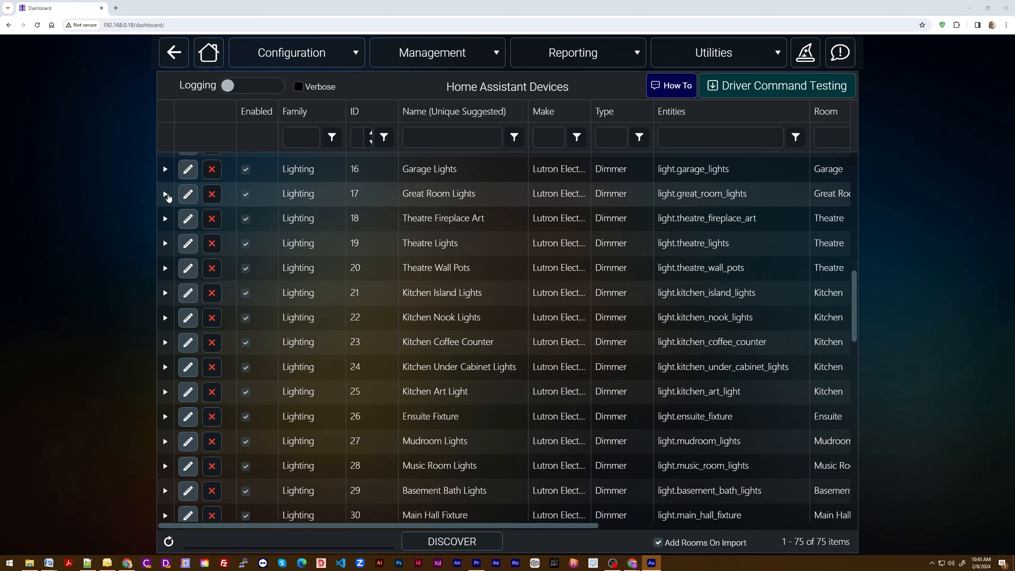
pyautogui.click(166, 195)
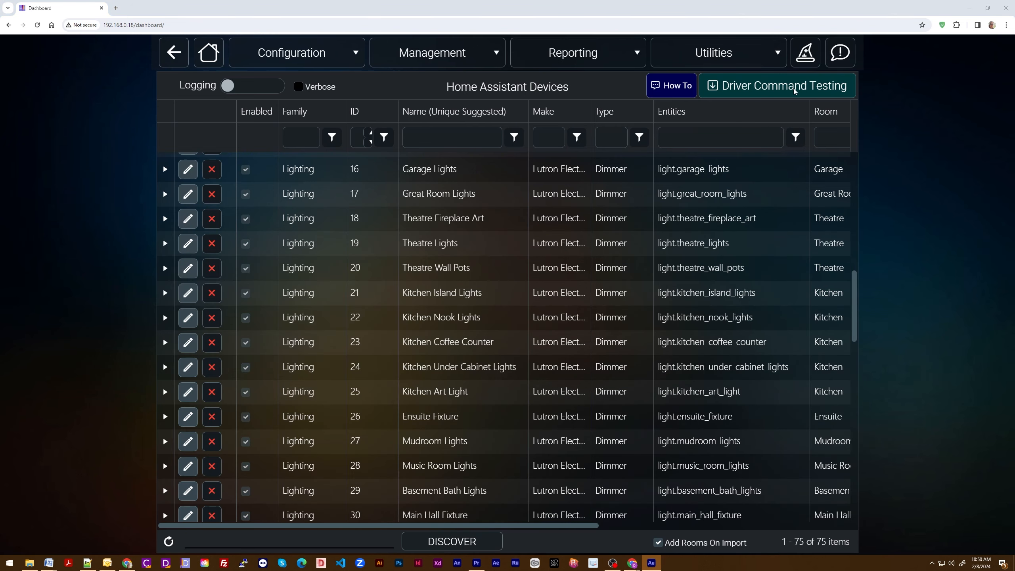
# Step: Set up the Lighting:Off driver command with Lighting|17 (Great Room Lights) as the target device and close command testing
pyautogui.click(776, 88)
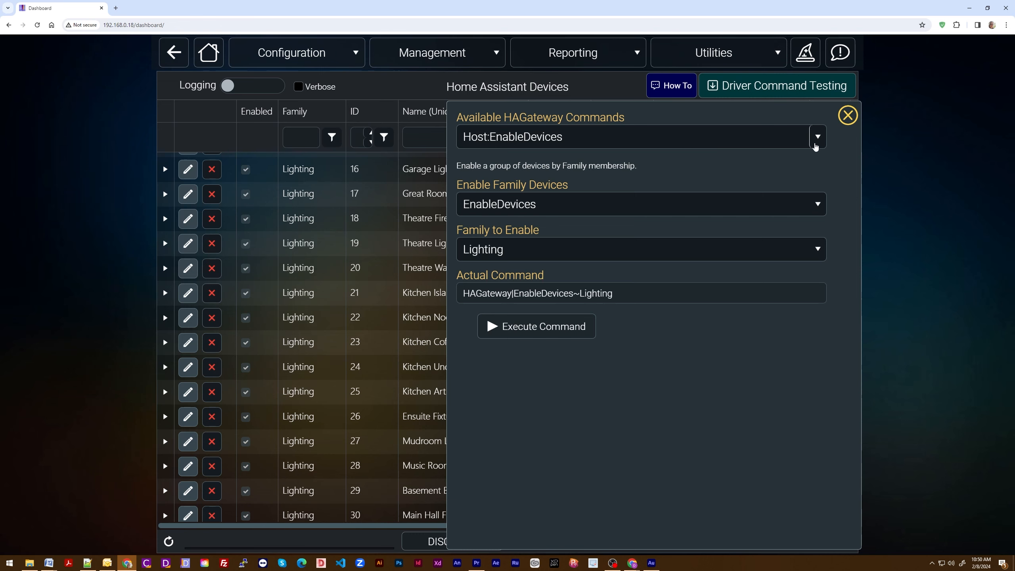
pyautogui.click(815, 147)
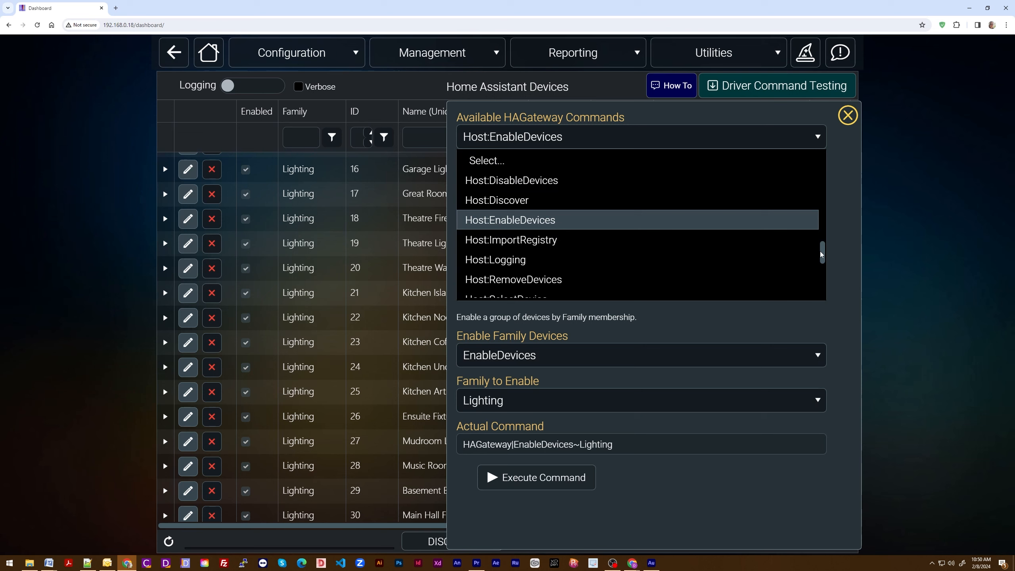
pyautogui.moveTo(821, 254); pyautogui.dragTo(813, 293)
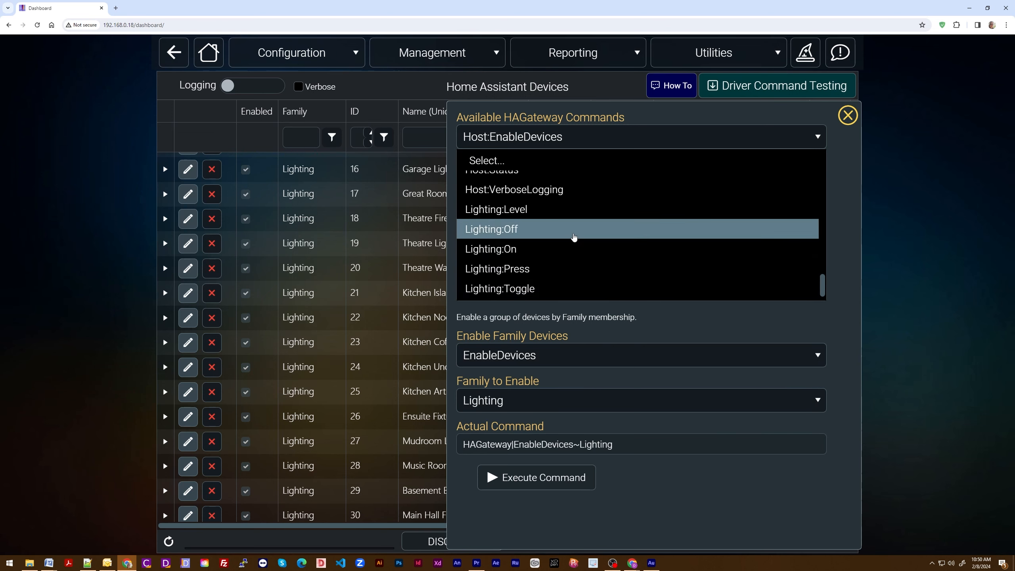
pyautogui.click(574, 237)
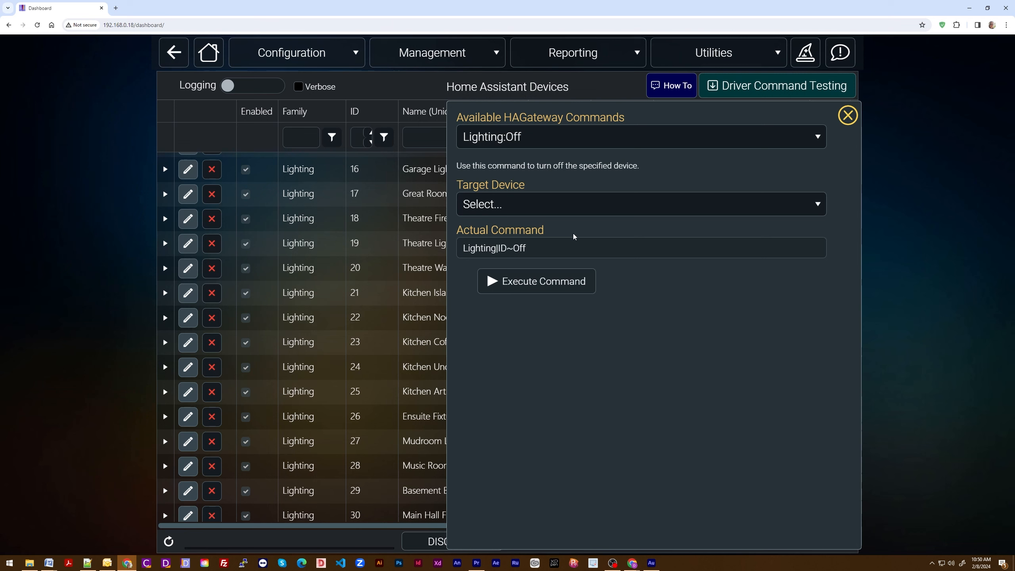
pyautogui.click(816, 204)
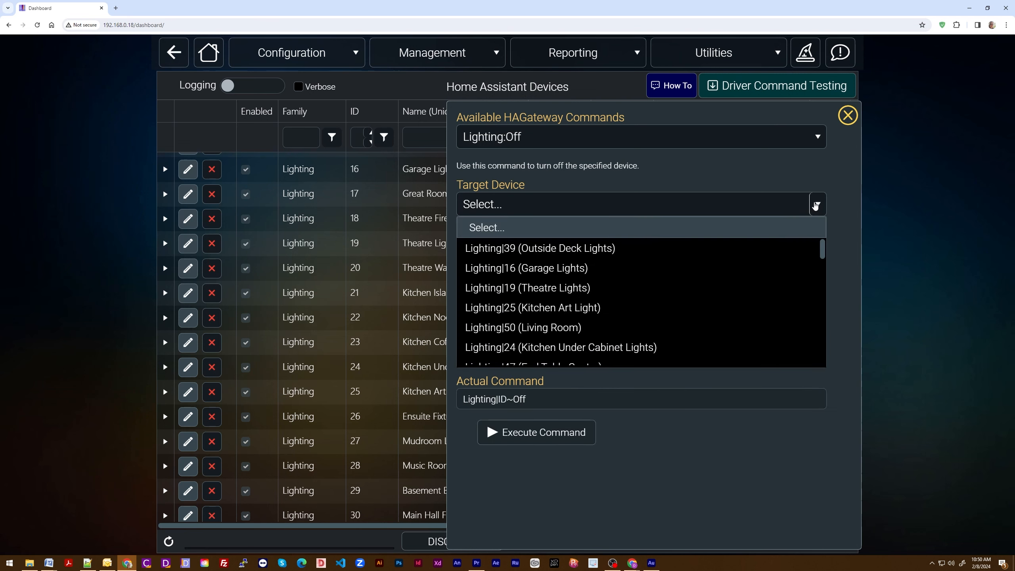
pyautogui.moveTo(820, 243); pyautogui.dragTo(801, 363)
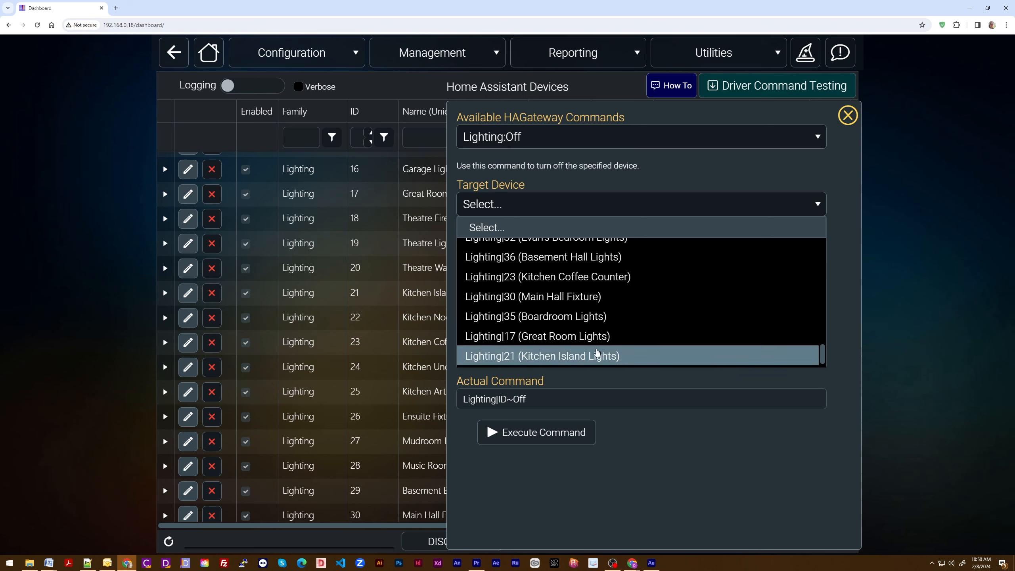
pyautogui.click(573, 335)
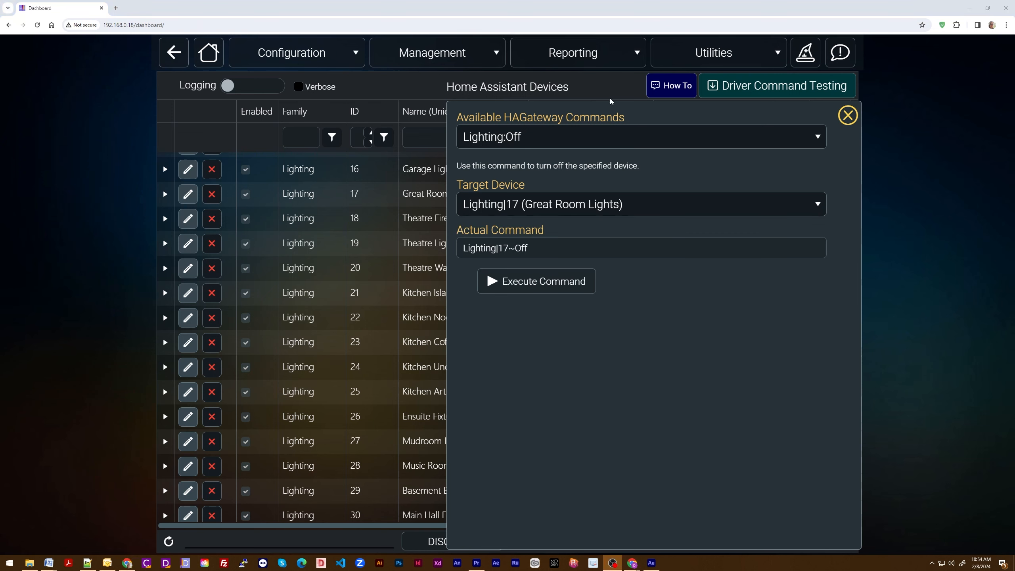
pyautogui.click(847, 115)
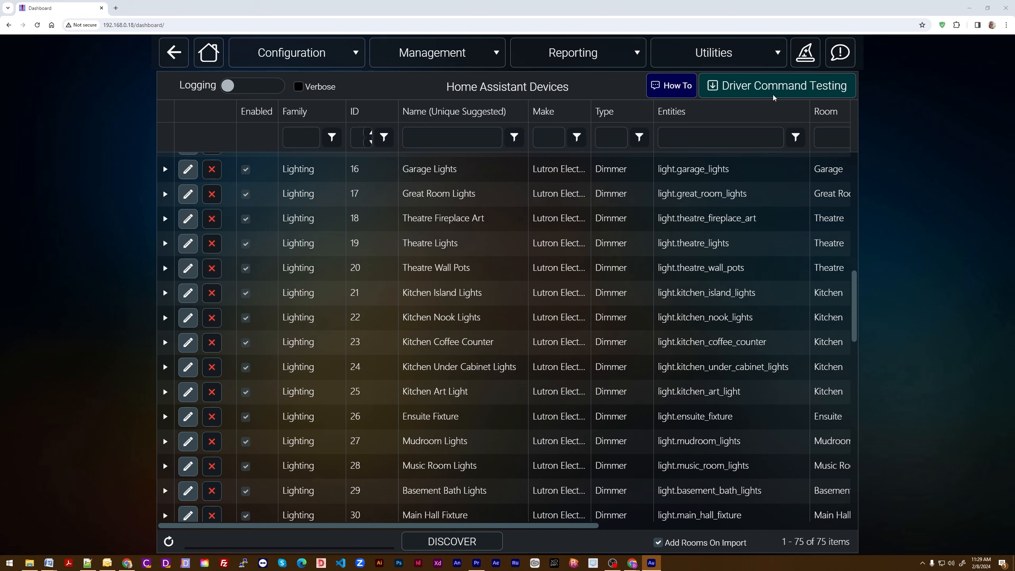
# Step: Execute the Host:SendDevices driver command with the SendDevices option to prepare the device database for Allonis troubleshooting
pyautogui.click(793, 91)
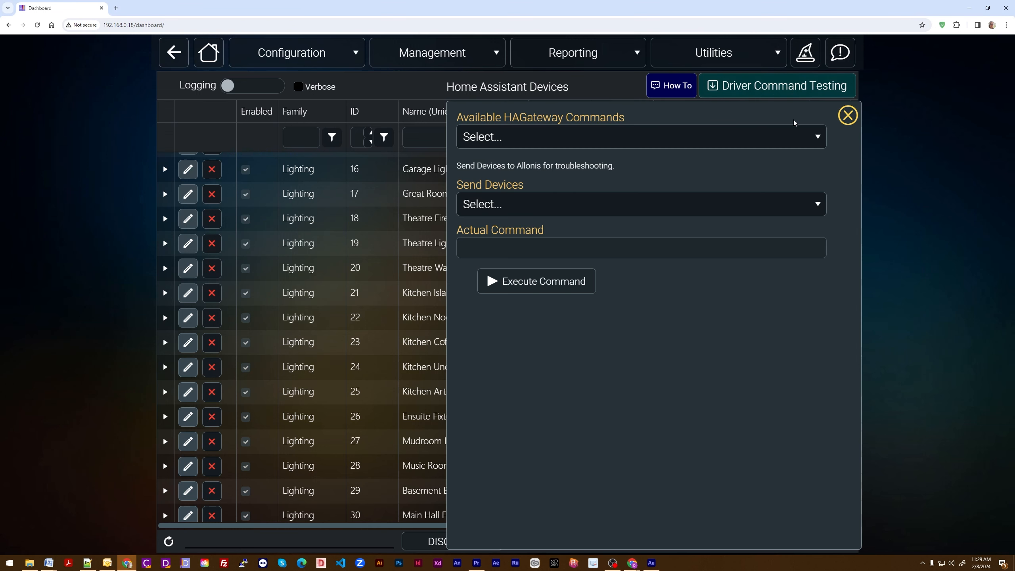
pyautogui.click(816, 139)
pyautogui.scroll(-3, 662, 239)
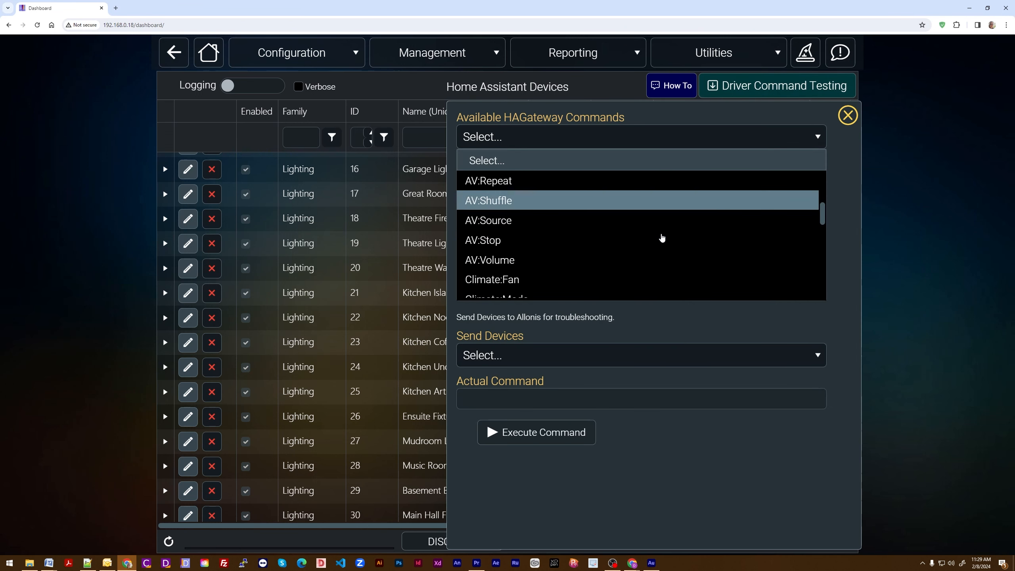
pyautogui.scroll(-2, 662, 238)
pyautogui.scroll(-1, 662, 238)
pyautogui.scroll(-2, 662, 238)
pyautogui.click(569, 280)
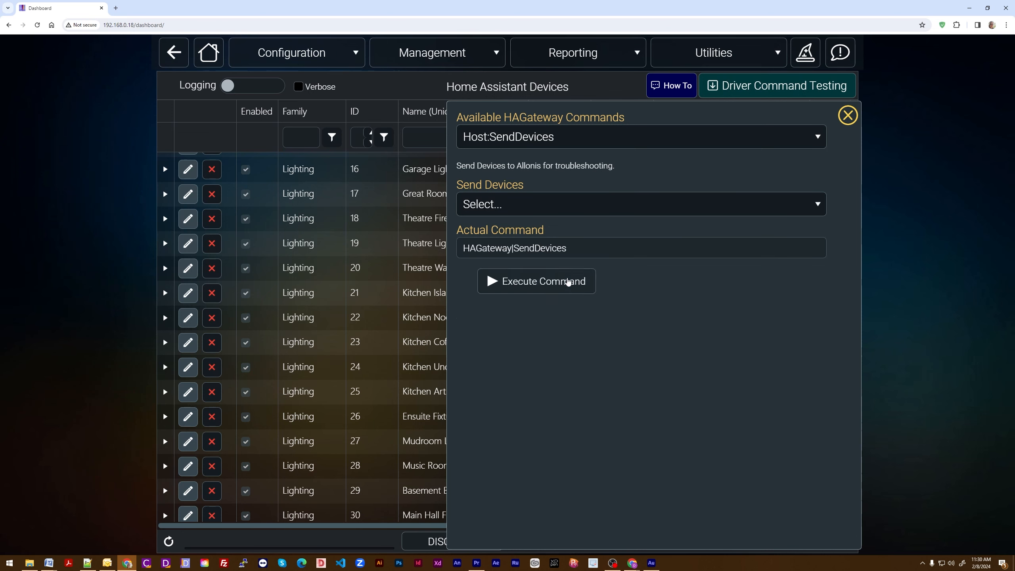
pyautogui.click(823, 207)
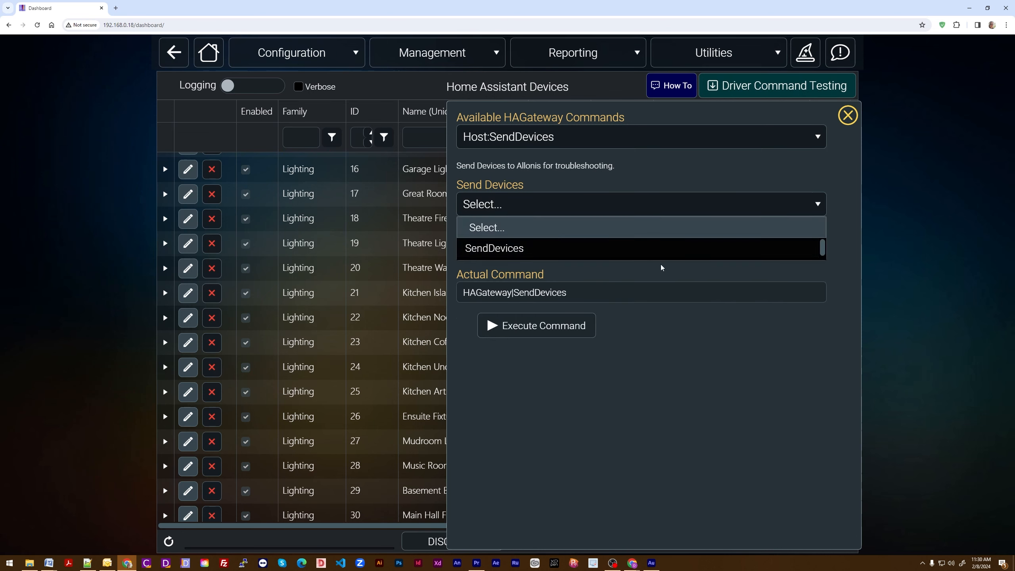
pyautogui.click(522, 248)
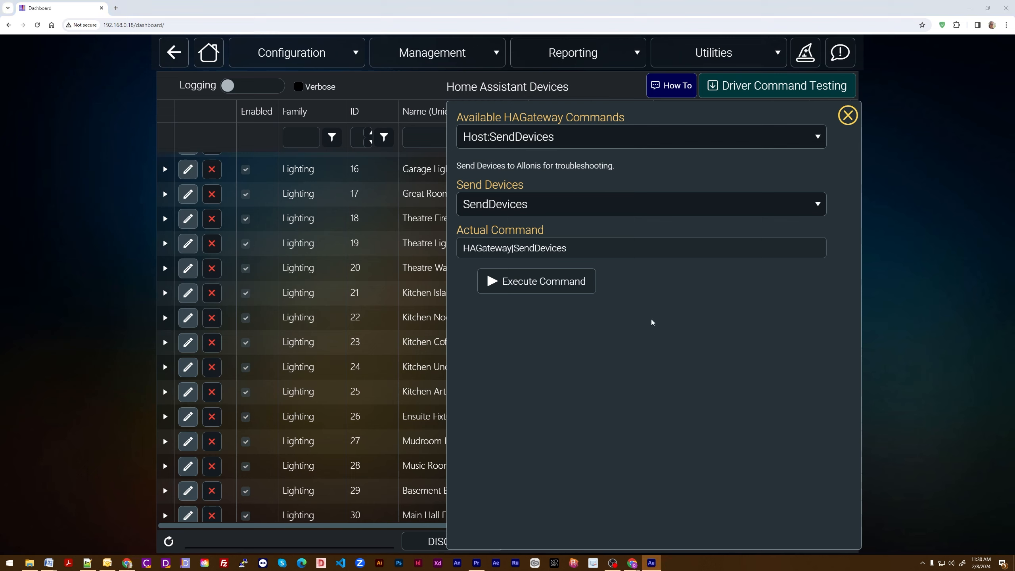
pyautogui.click(539, 282)
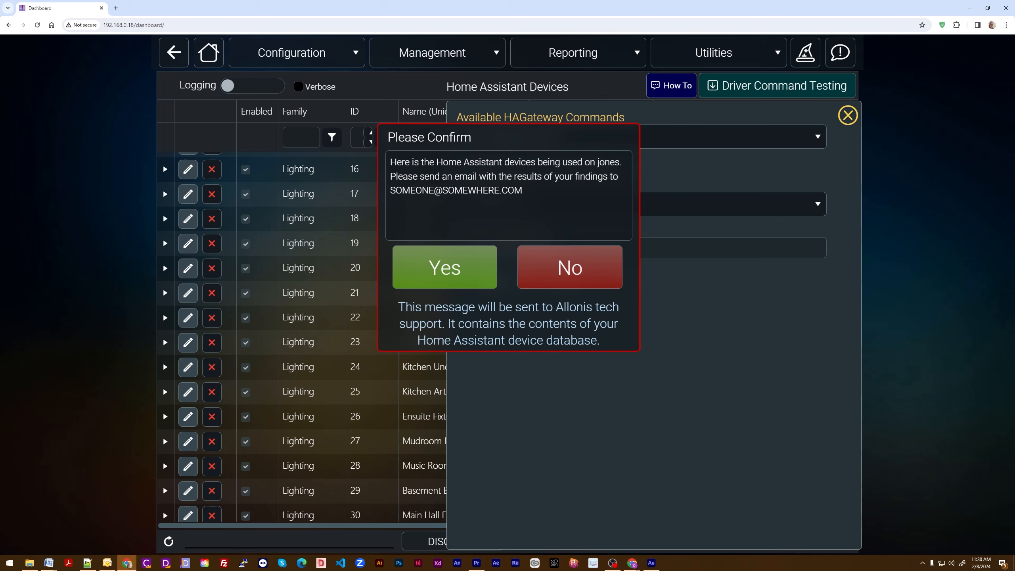
# Step: Review the support message and its reply e-mail address, and approve sending the Home Assistant device database to Allonis tech support
pyautogui.hotkey('alt', 'Tab')
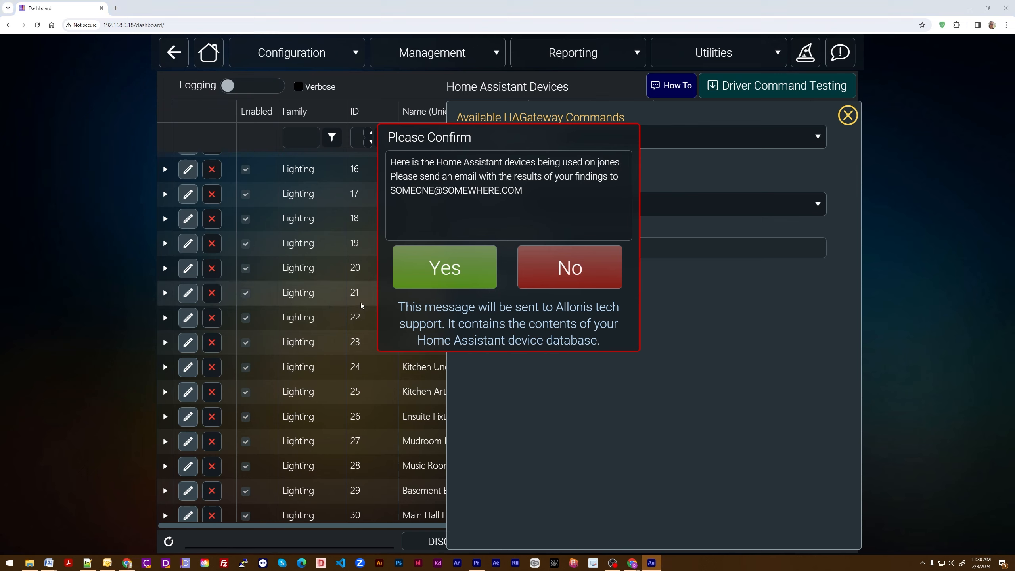
pyautogui.click(406, 163)
pyautogui.moveTo(405, 162); pyautogui.dragTo(547, 215)
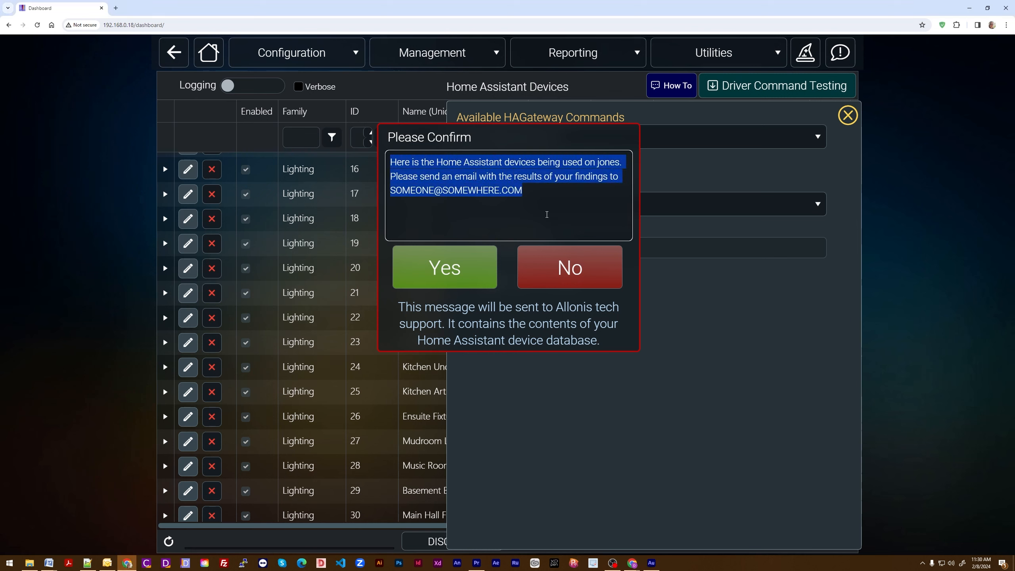
pyautogui.click(498, 175)
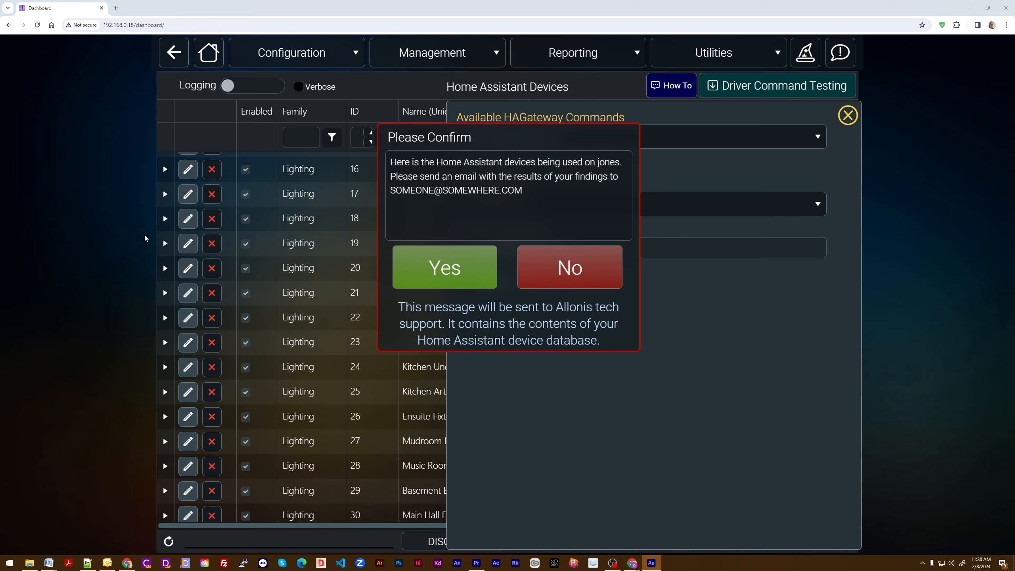
pyautogui.moveTo(392, 190); pyautogui.dragTo(524, 191)
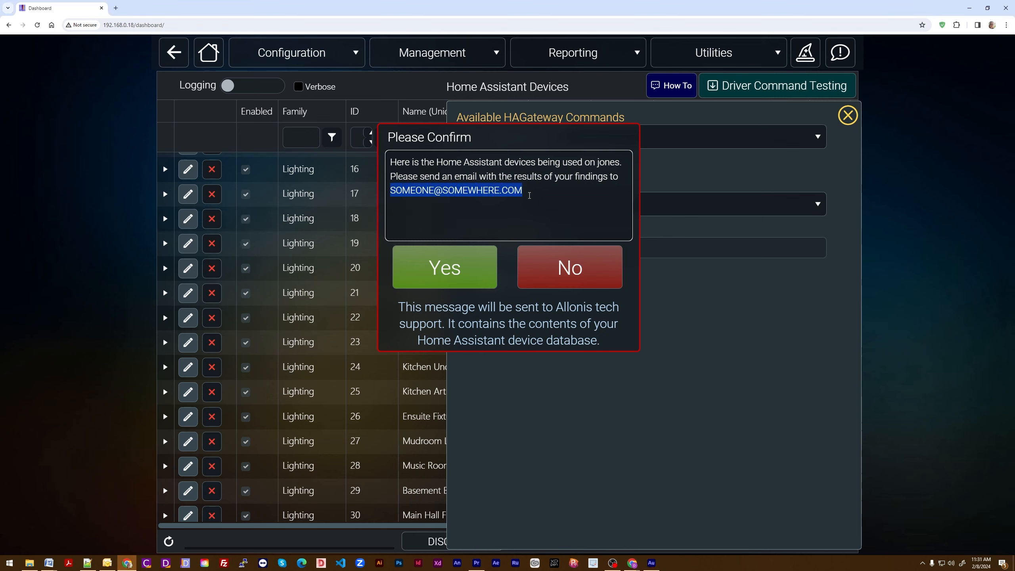
pyautogui.click(529, 192)
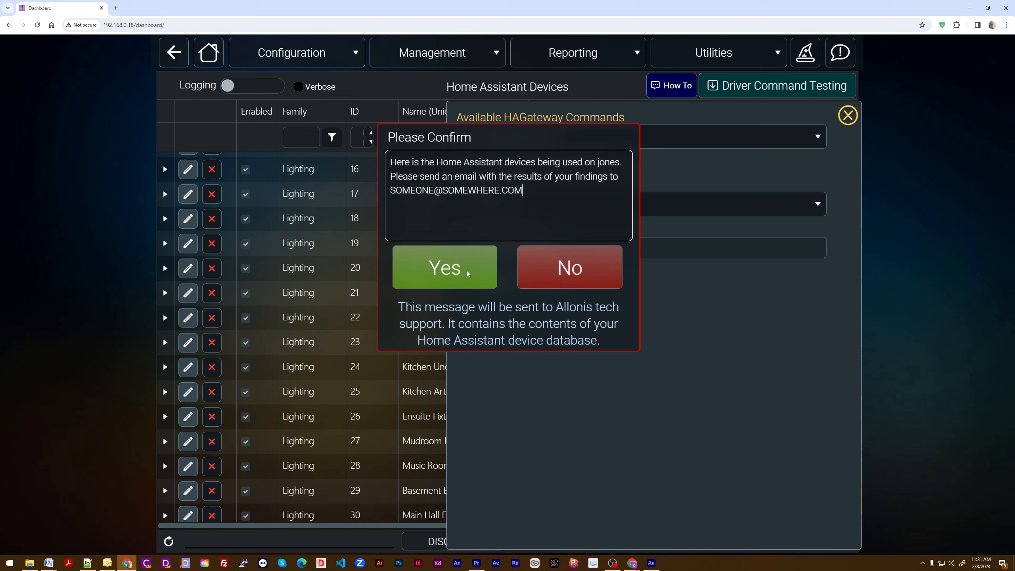
pyautogui.click(447, 270)
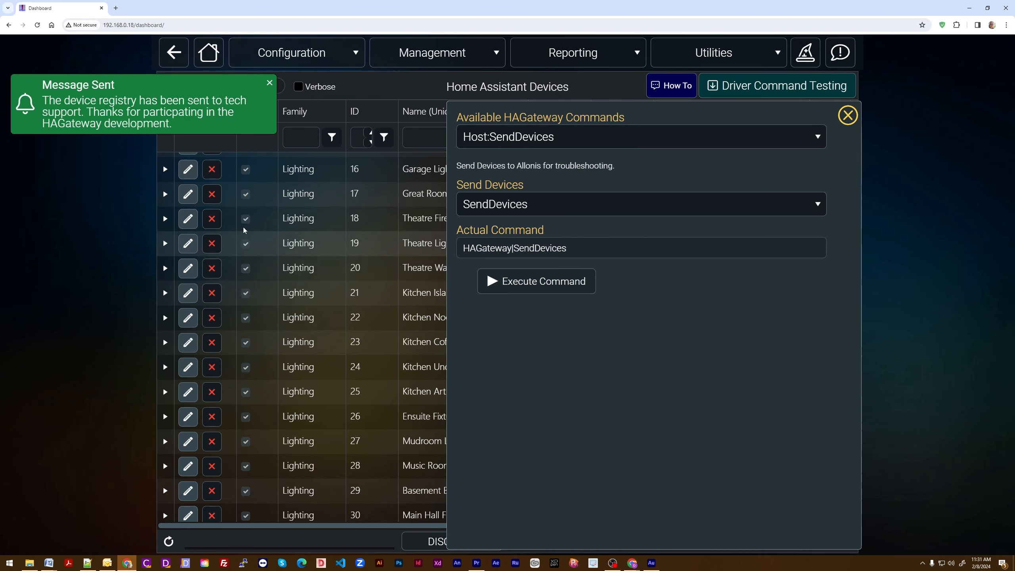